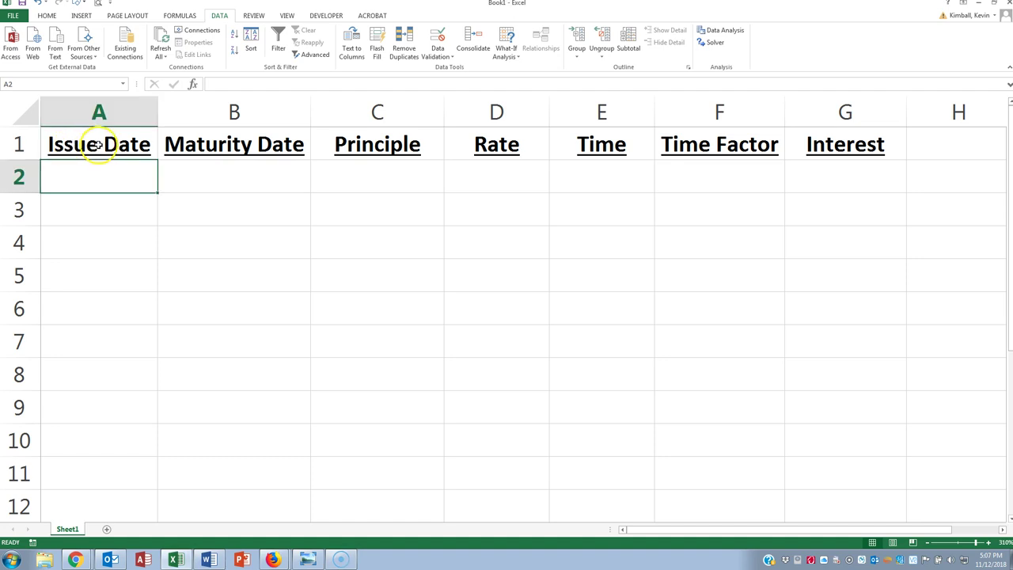
Enter 1/1/2018 as the issue date in A2 and 6/30/2018 as the maturity date in B2.
{"action": "left_click_drag", "start_coordinate": [95, 145], "coordinate": [841, 148]}
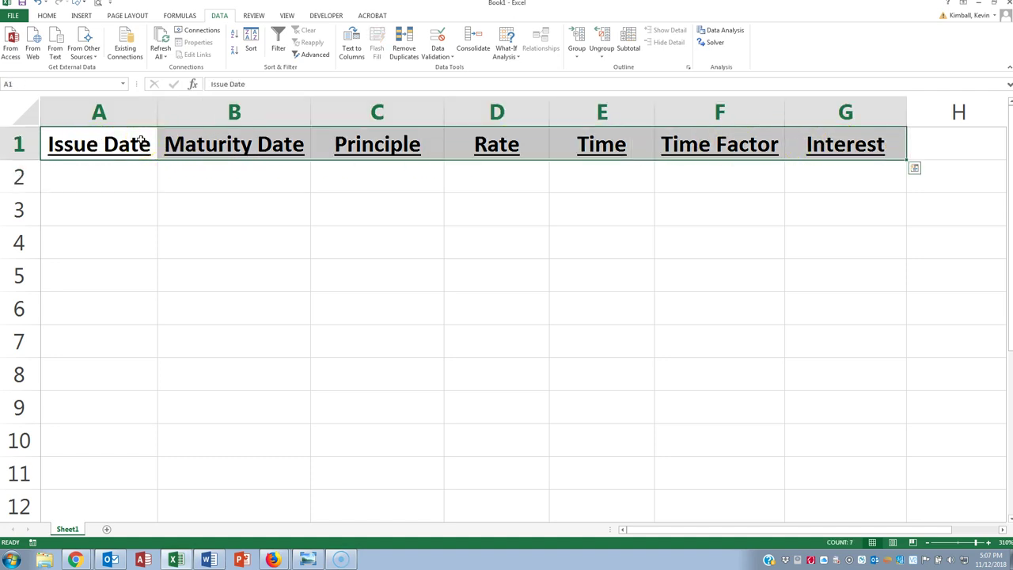
{"action": "left_click", "coordinate": [117, 175]}
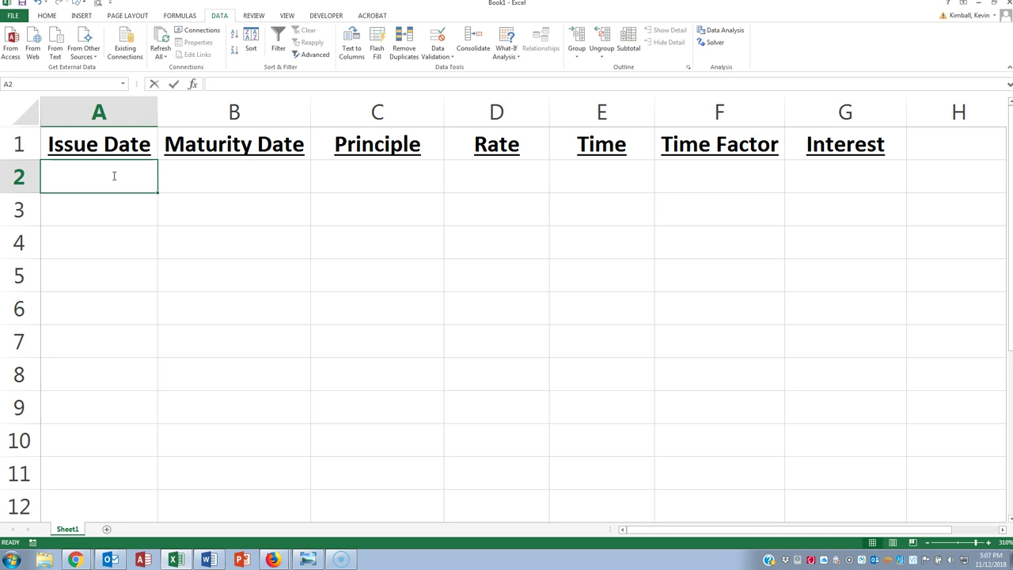
{"action": "type", "text": "1/1/201"}
{"action": "type", "text": "8"}
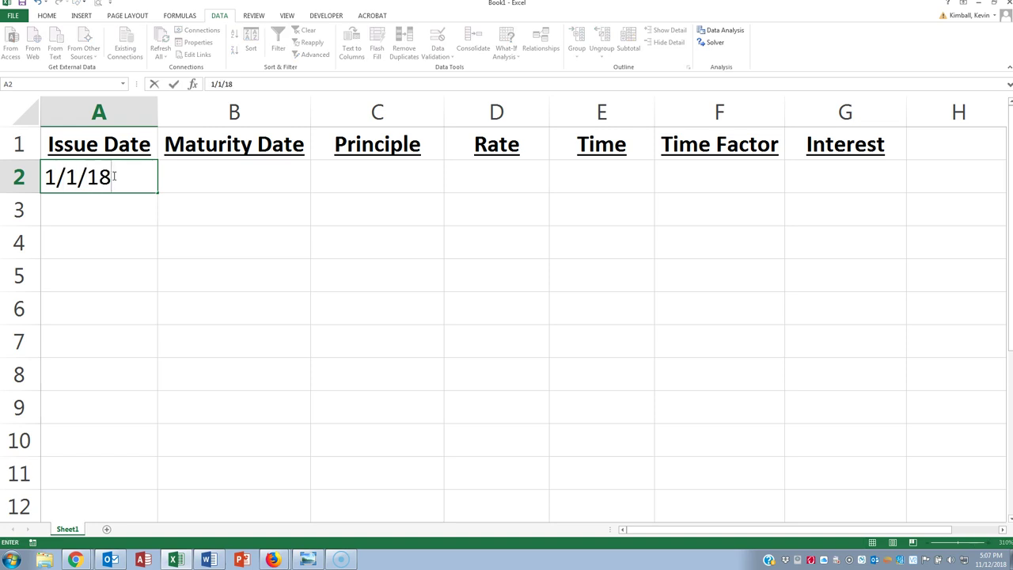
{"action": "key", "text": "Tab"}
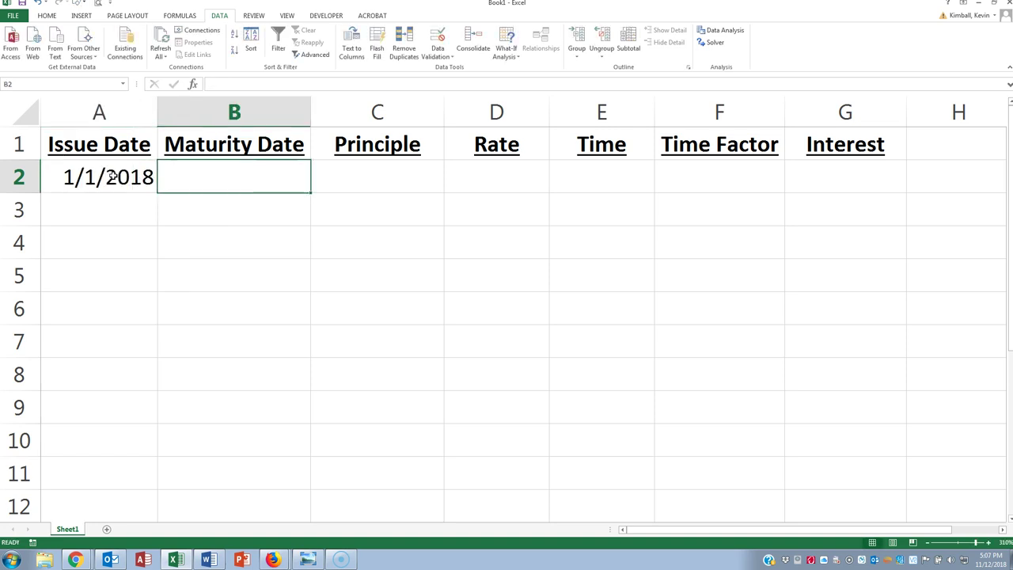
{"action": "type", "text": "6/30/"}
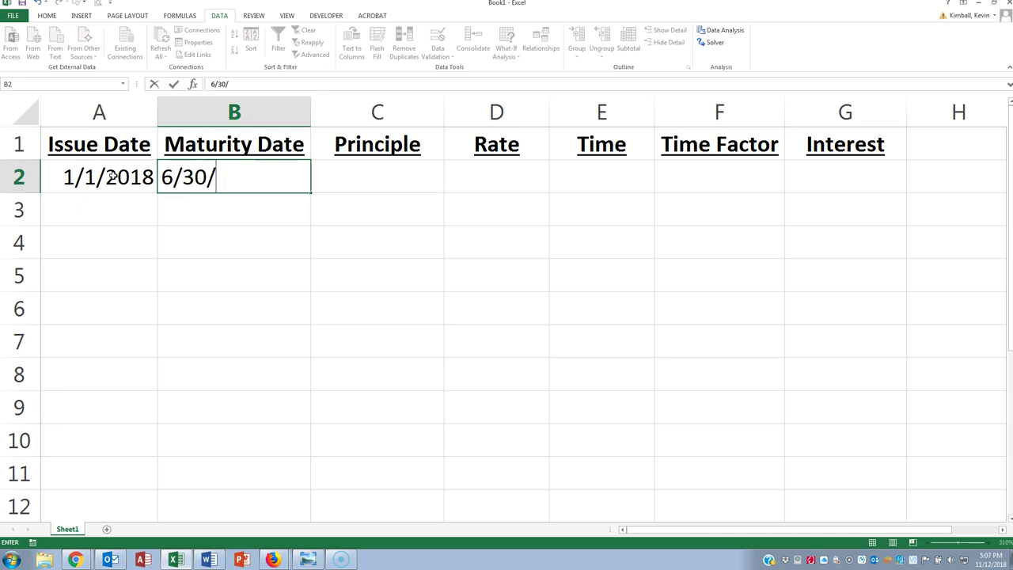
{"action": "type", "text": "2018"}
{"action": "key", "text": "Return"}
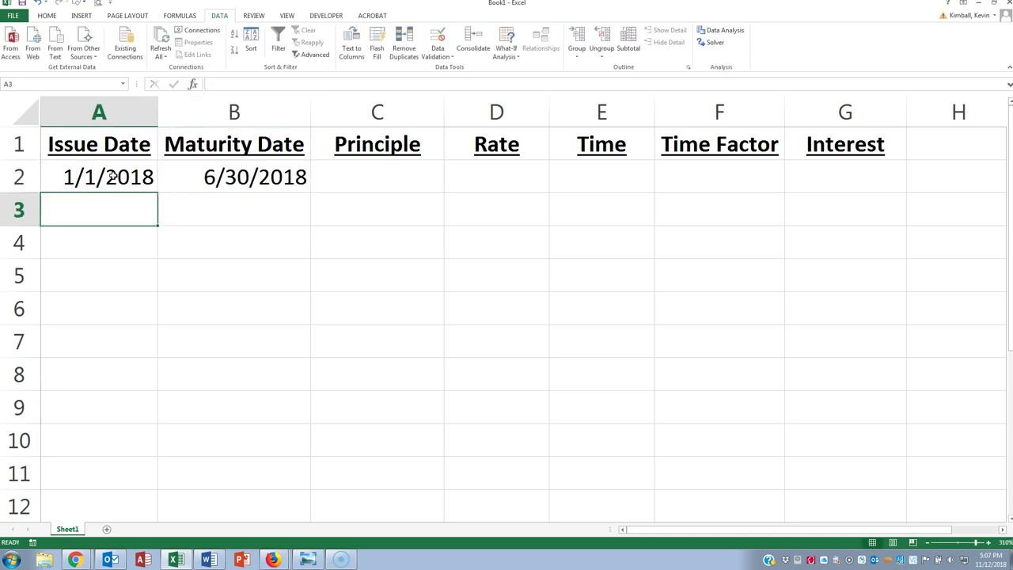
Enter a principle of 50,000 in C2 and a rate of 5% in D2.
{"action": "left_click", "coordinate": [111, 176]}
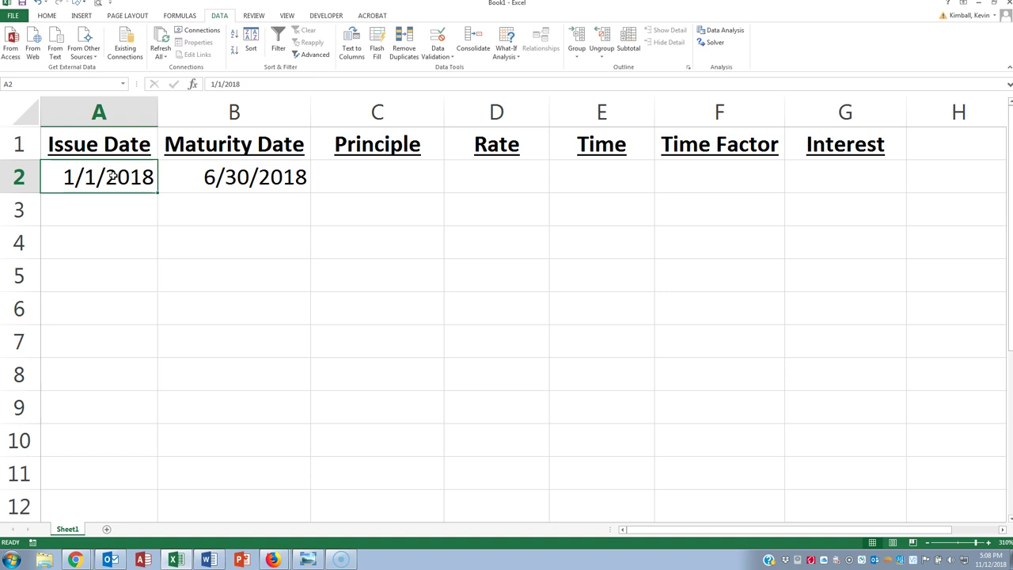
{"action": "key", "text": "Tab"}
{"action": "key", "text": "Tab"}
{"action": "type", "text": "5"}
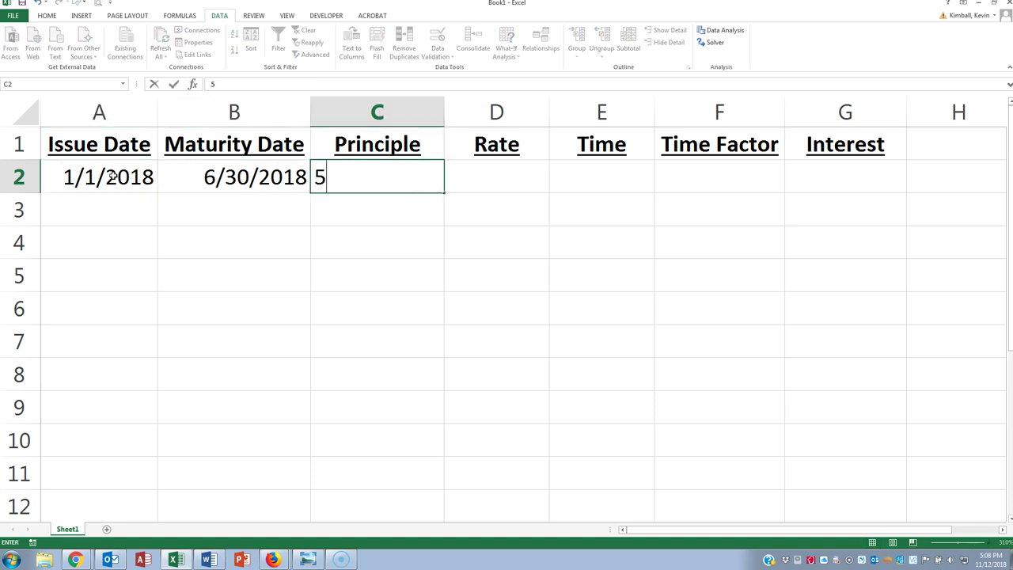
{"action": "type", "text": "0,000000"}
{"action": "key", "text": "Tab"}
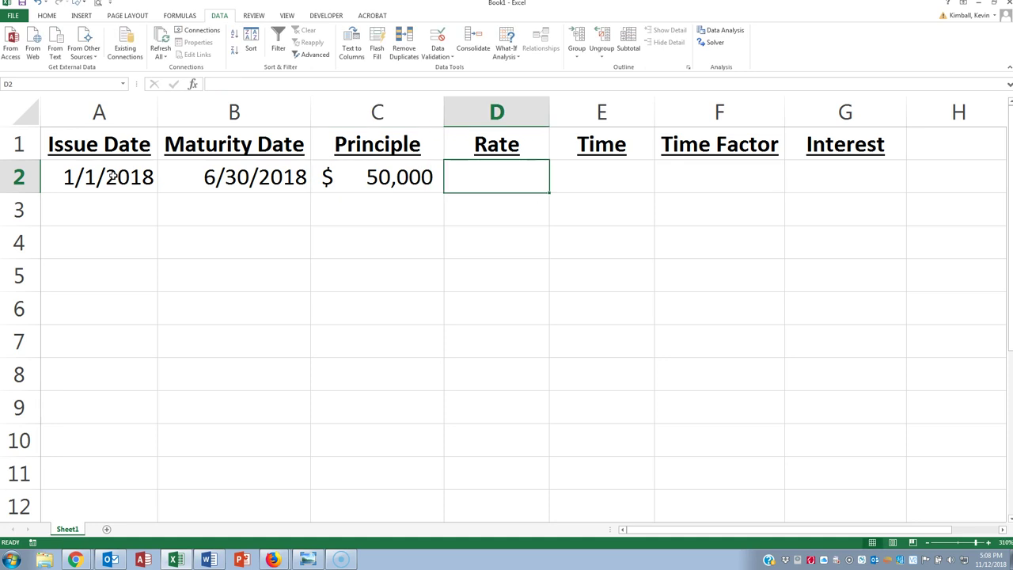
{"action": "type", "text": "5%"}
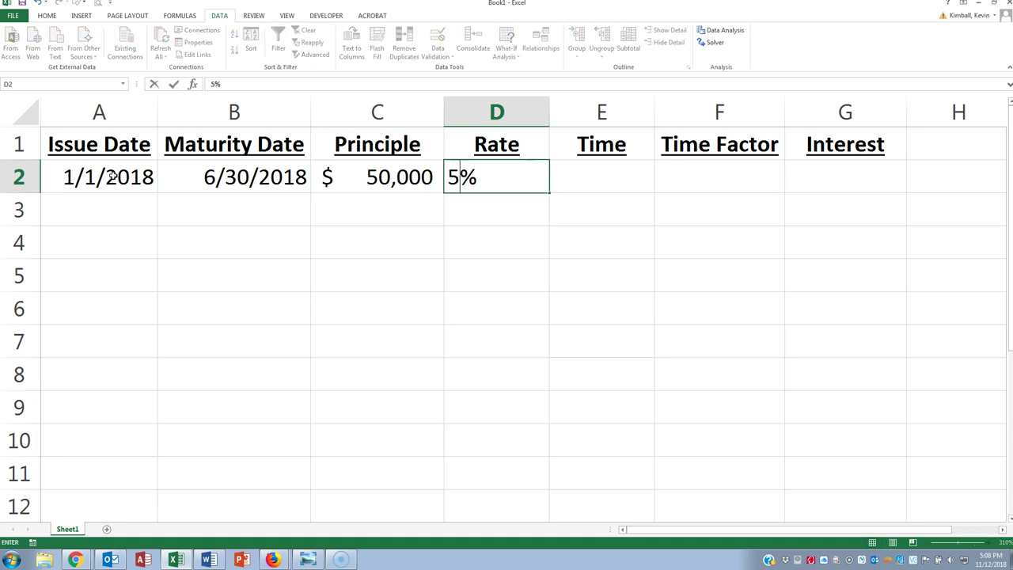
{"action": "key", "text": "Return"}
{"action": "key", "text": "Up"}
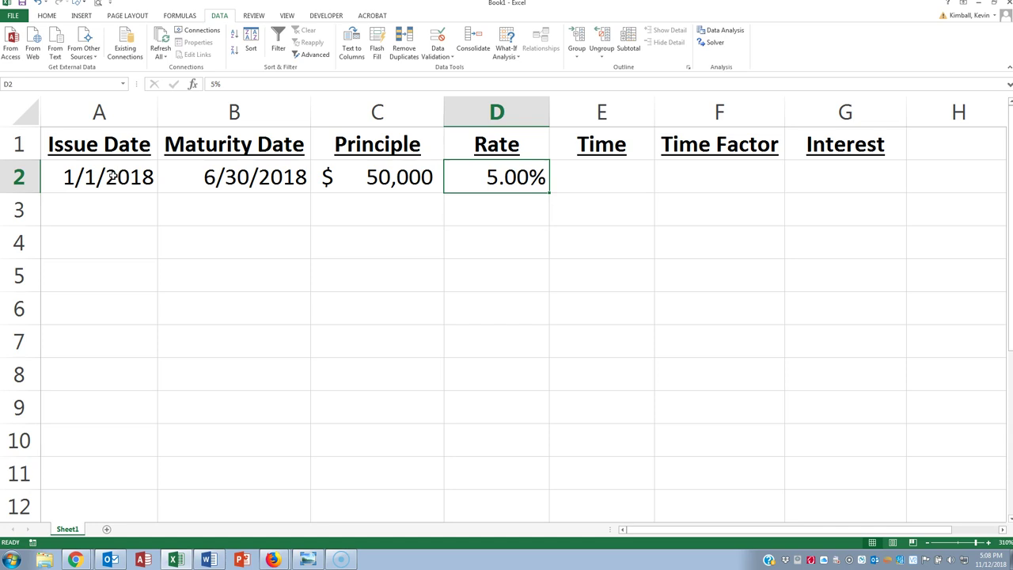
{"action": "key", "text": "Left"}
{"action": "key", "text": "Left"}
{"action": "key", "text": "Left"}
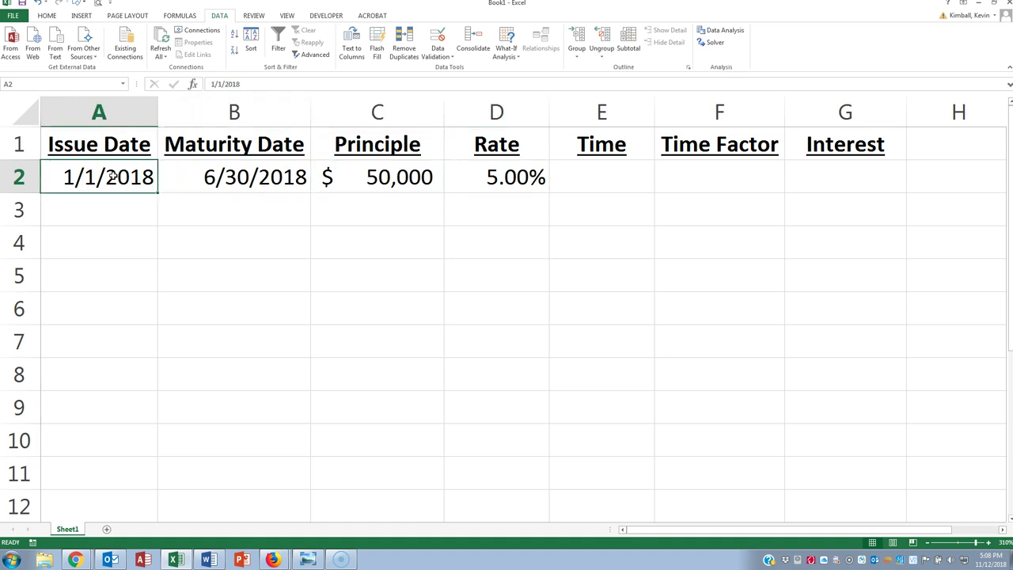
{"action": "key", "text": "Right"}
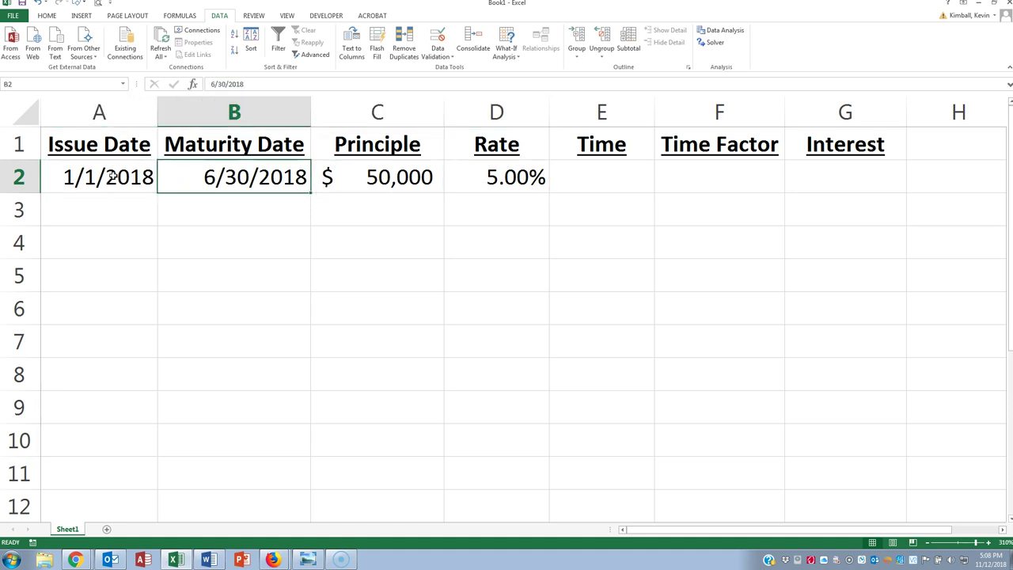
{"action": "key", "text": "Left"}
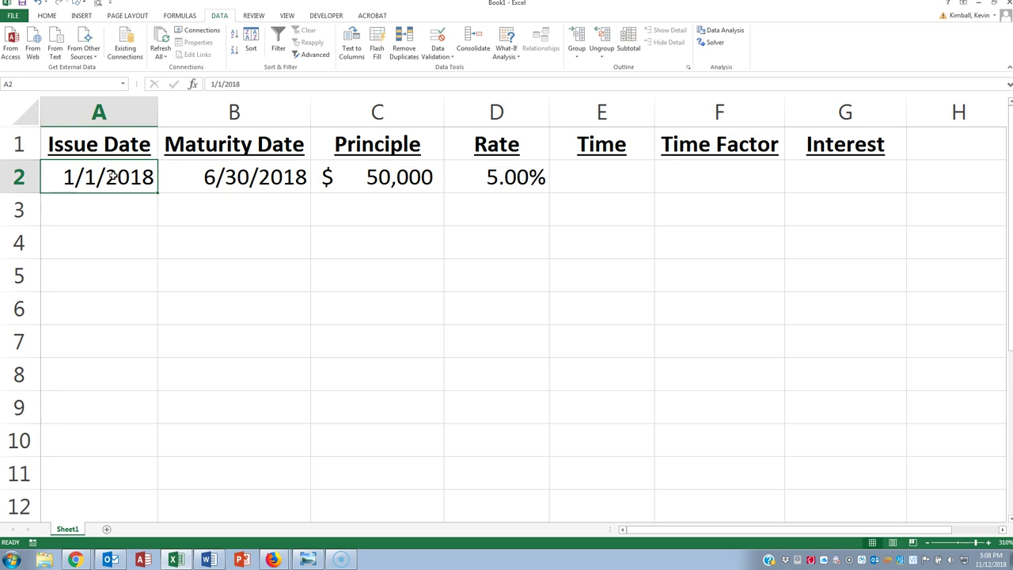
{"action": "key", "text": "Right"}
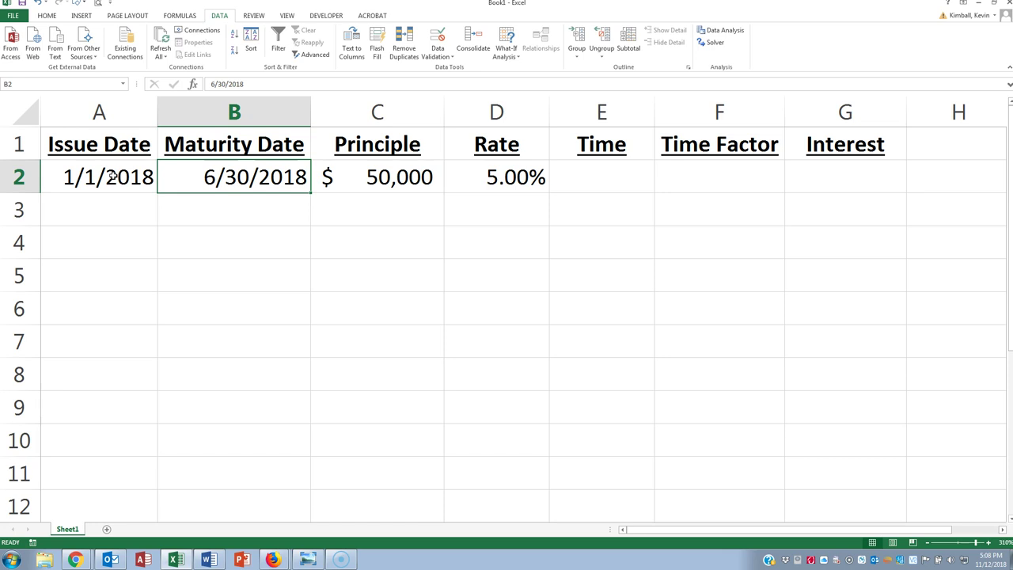
Calculate the time in E2 by subtracting the issue date from the maturity date with the formula =B2-A2.
{"action": "key", "text": "Right"}
{"action": "key", "text": "Right"}
{"action": "key", "text": "Right"}
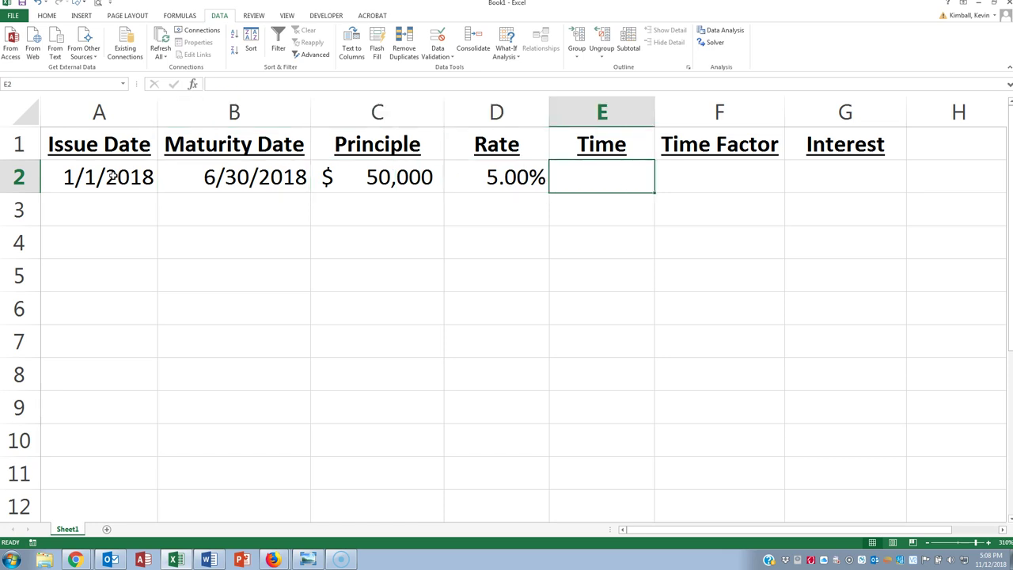
{"action": "type", "text": "="}
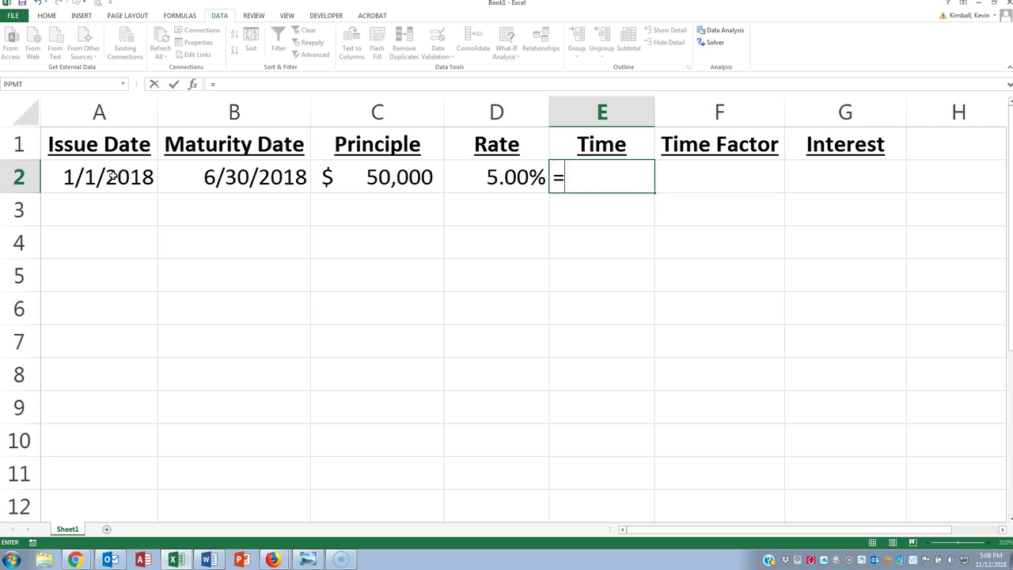
{"action": "key", "text": "Left"}
{"action": "key", "text": "Left"}
{"action": "key", "text": "Left"}
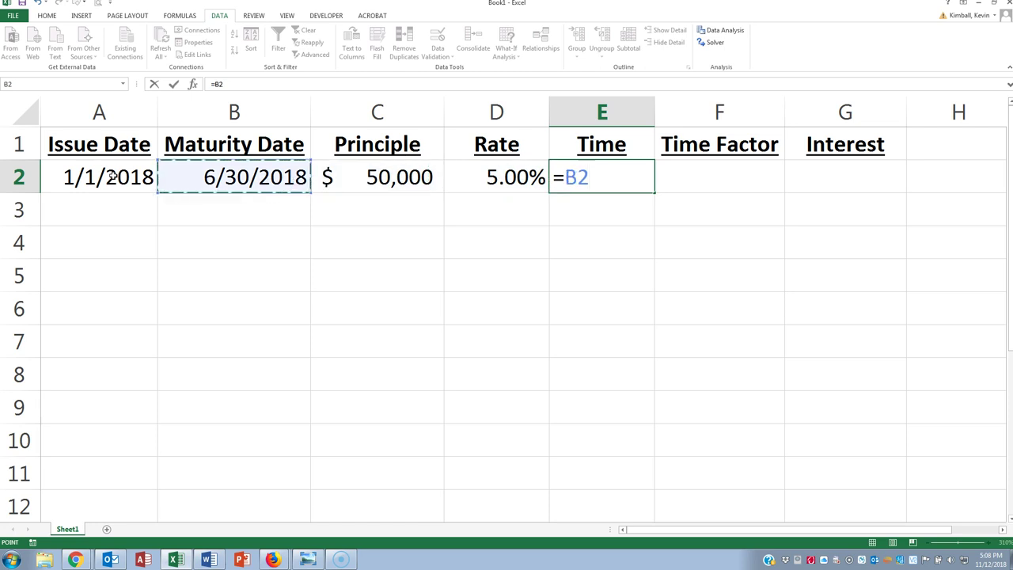
{"action": "type", "text": "-"}
{"action": "key", "text": "Left"}
{"action": "key", "text": "Left"}
{"action": "key", "text": "Left"}
{"action": "key", "text": "Left"}
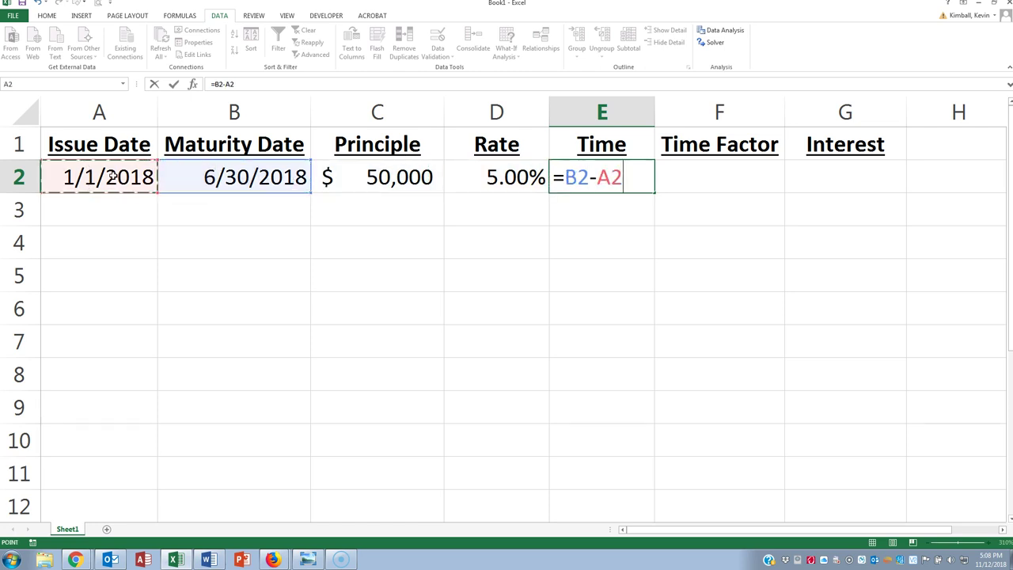
{"action": "key", "text": "Return"}
{"action": "key", "text": "Up"}
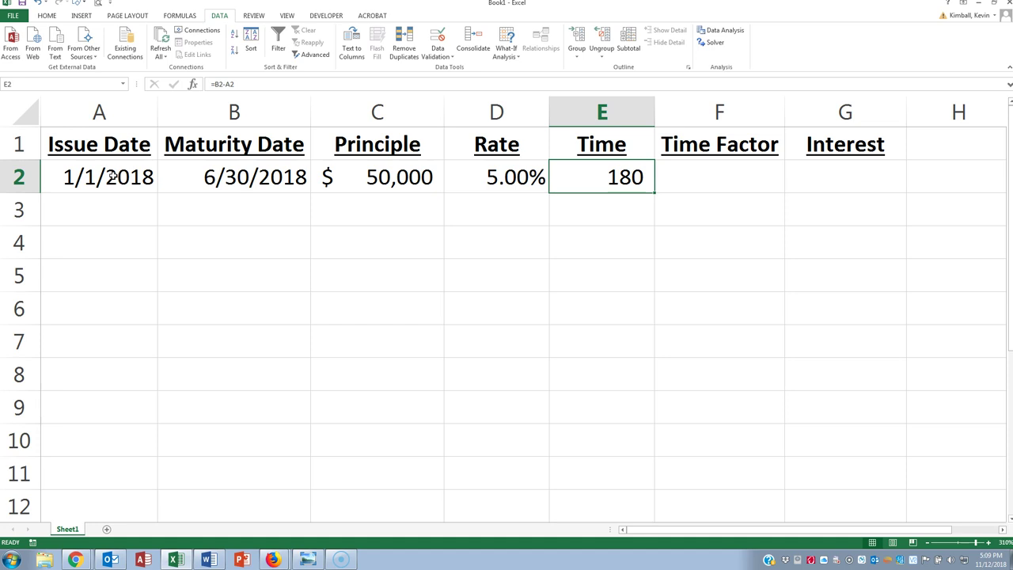
Enter 360 as the time factor in F2.
{"action": "key", "text": "Right"}
{"action": "type", "text": "360"}
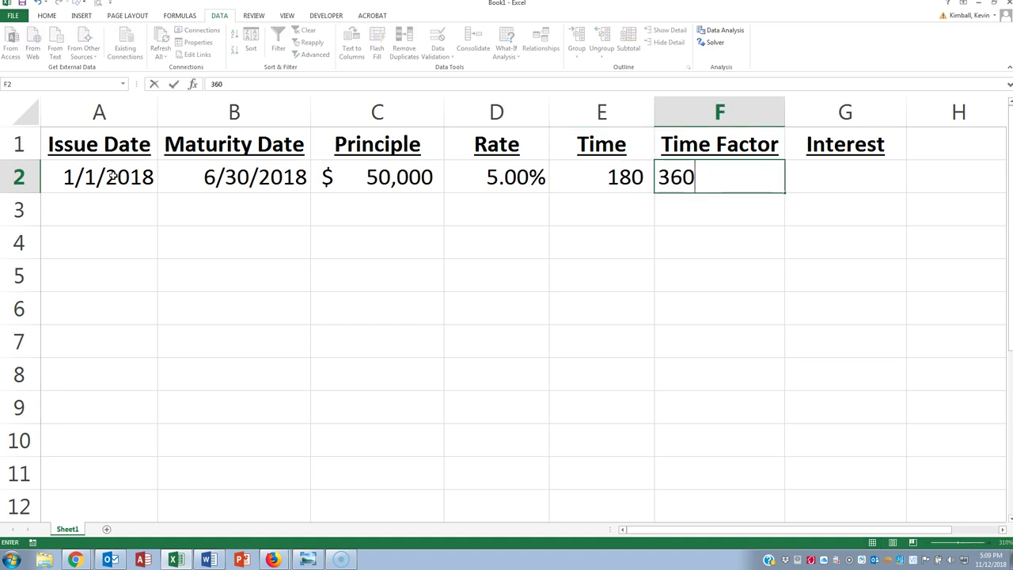
{"action": "key", "text": "ctrl+Return"}
{"action": "key", "text": "Down"}
{"action": "key", "text": "Up"}
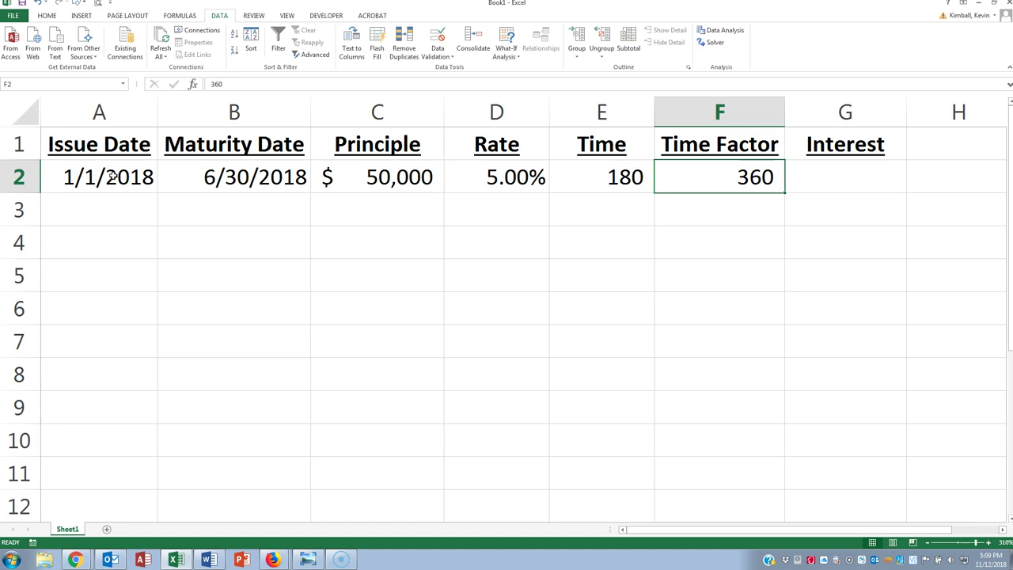
Examine the principle, rate, time and time factor in row 2 as the inputs for the interest calculation.
{"action": "key", "text": "Left"}
{"action": "key", "text": "Left"}
{"action": "key", "text": "Left"}
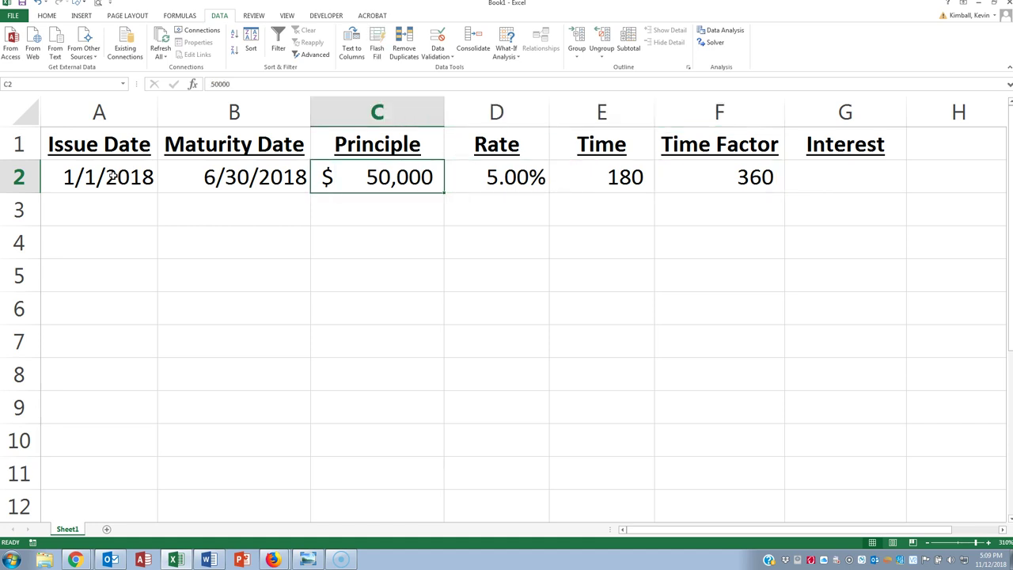
{"action": "key", "text": "Right"}
{"action": "key", "text": "Right"}
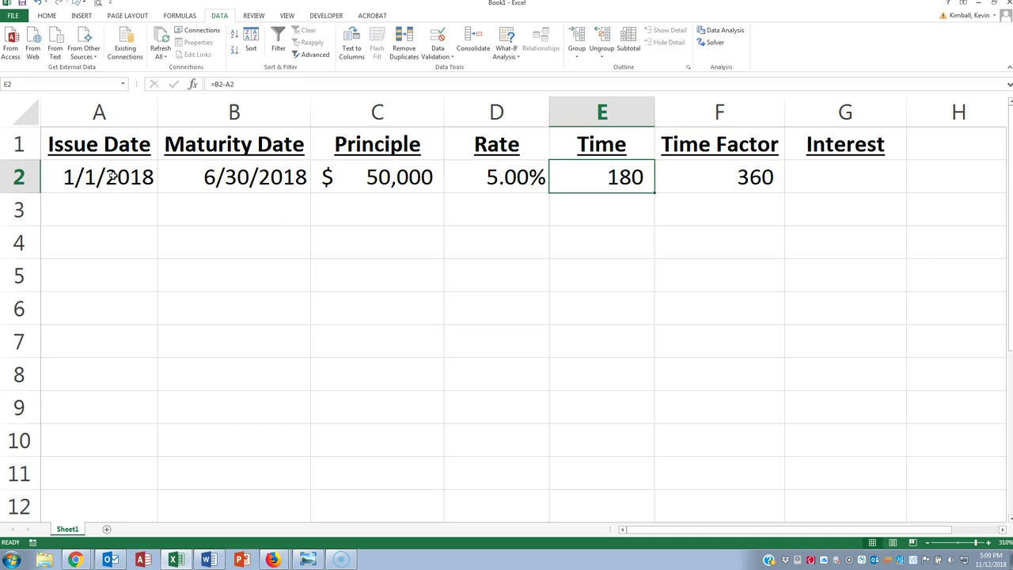
{"action": "key", "text": "shift+Right"}
{"action": "key", "text": "shift+Left"}
{"action": "key", "text": "shift+Right"}
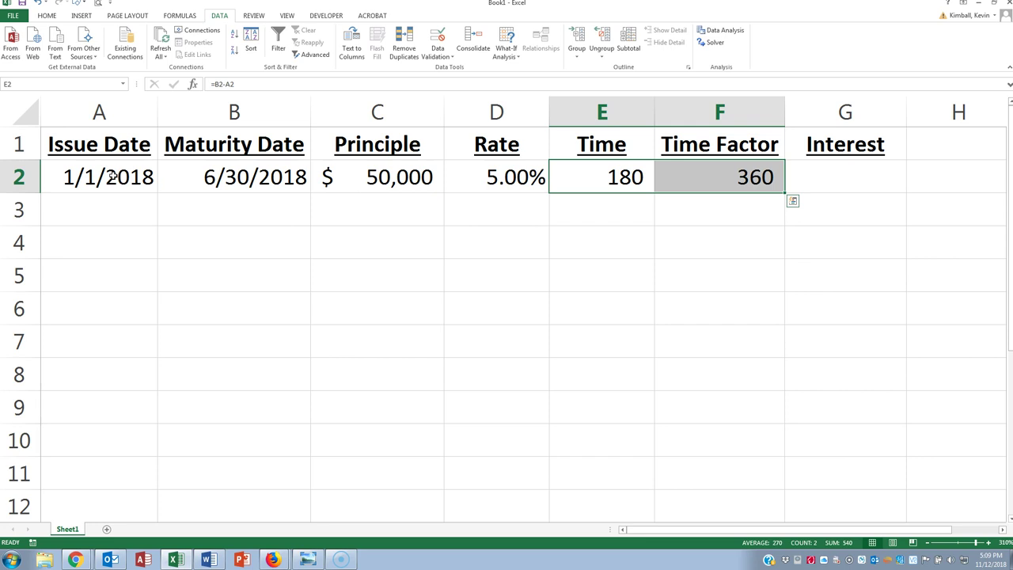
{"action": "key", "text": "Left"}
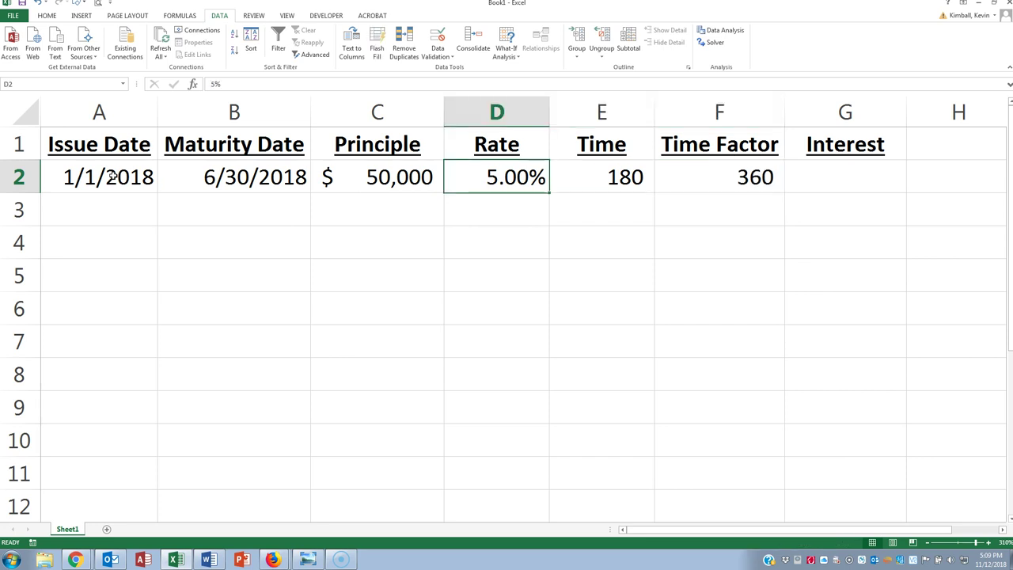
{"action": "key", "text": "Right"}
{"action": "key", "text": "shift+Right"}
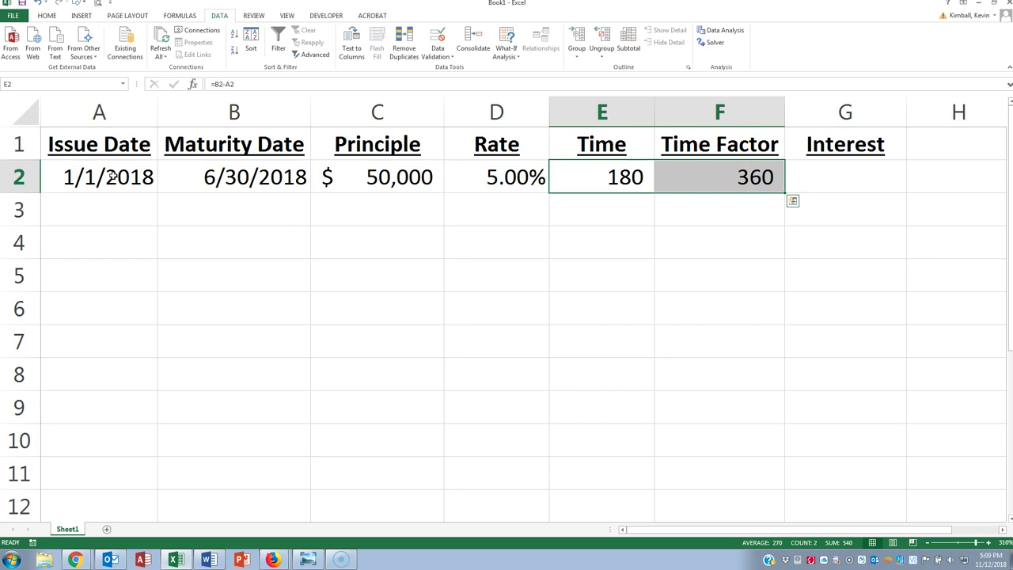
Calculate the interest in G2 with the formula =C2*D2*(E2/F2).
{"action": "key", "text": "Right"}
{"action": "key", "text": "Right"}
{"action": "type", "text": "="}
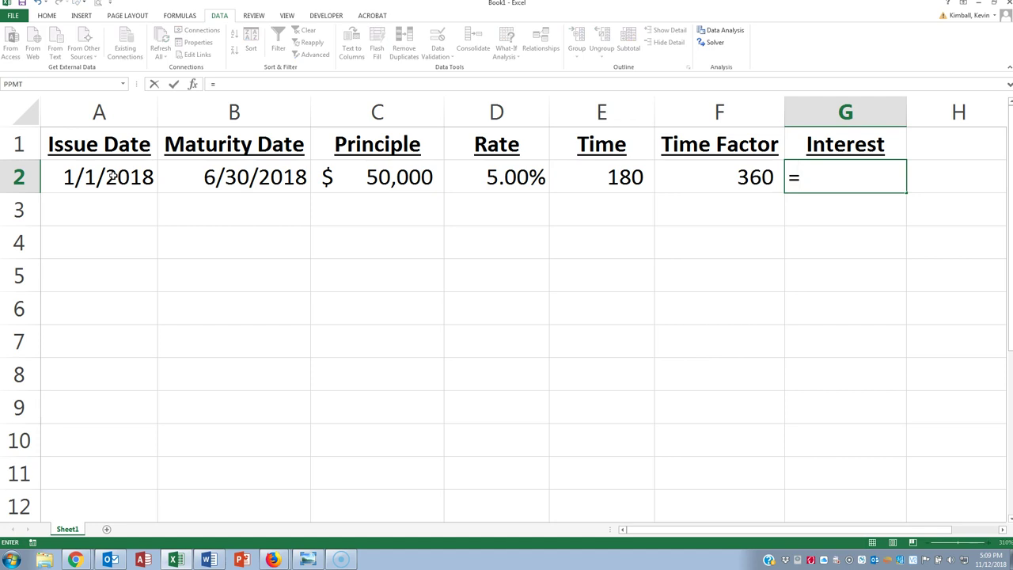
{"action": "key", "text": "Left"}
{"action": "key", "text": "Left"}
{"action": "key", "text": "Left"}
{"action": "key", "text": "Left"}
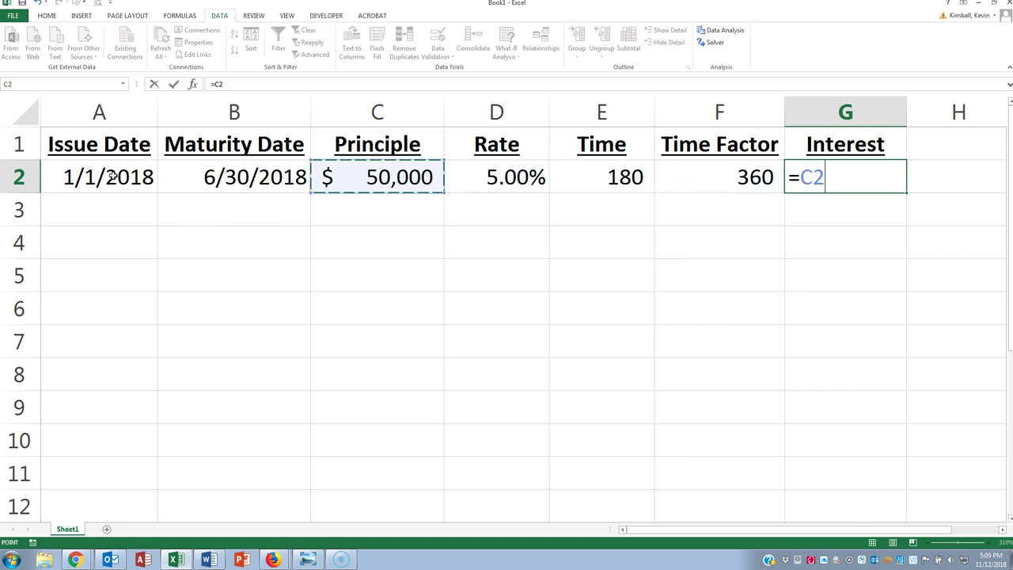
{"action": "type", "text": "*"}
{"action": "key", "text": "Left"}
{"action": "key", "text": "Left"}
{"action": "key", "text": "Left"}
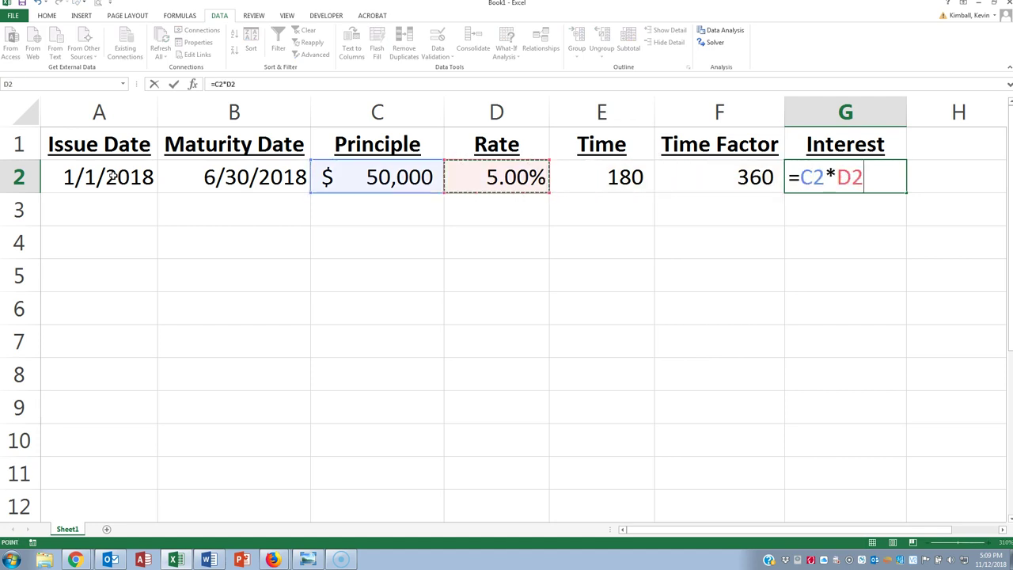
{"action": "type", "text": "*("}
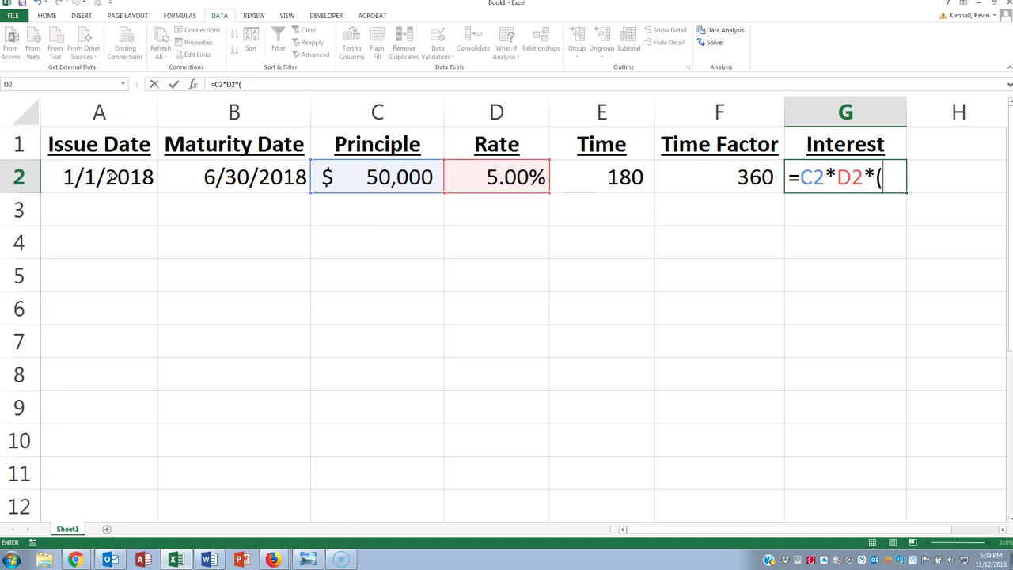
{"action": "key", "text": "Left"}
{"action": "key", "text": "Left"}
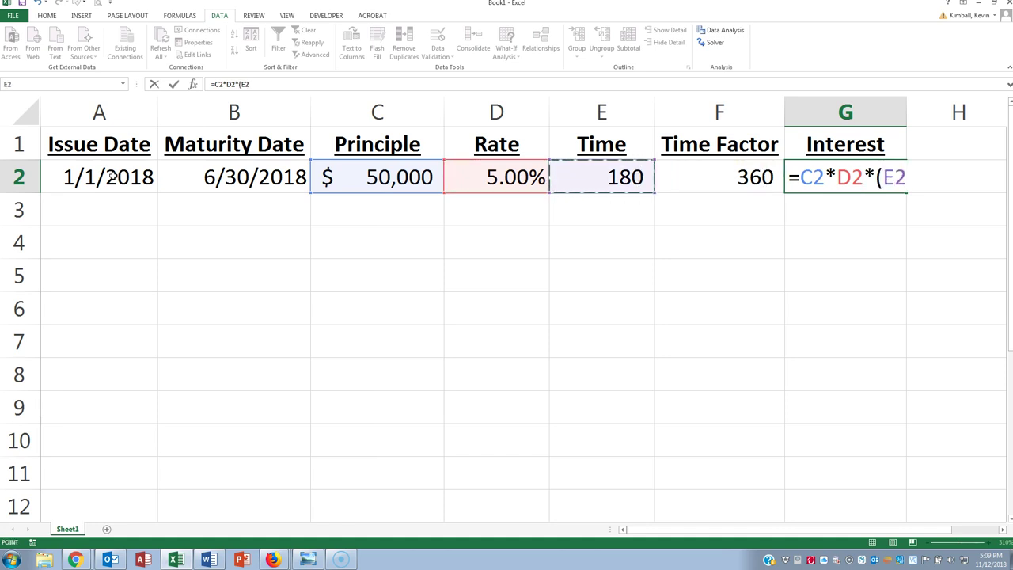
{"action": "type", "text": "/"}
{"action": "key", "text": "Left"}
{"action": "key", "text": "Left"}
{"action": "key", "text": "Right"}
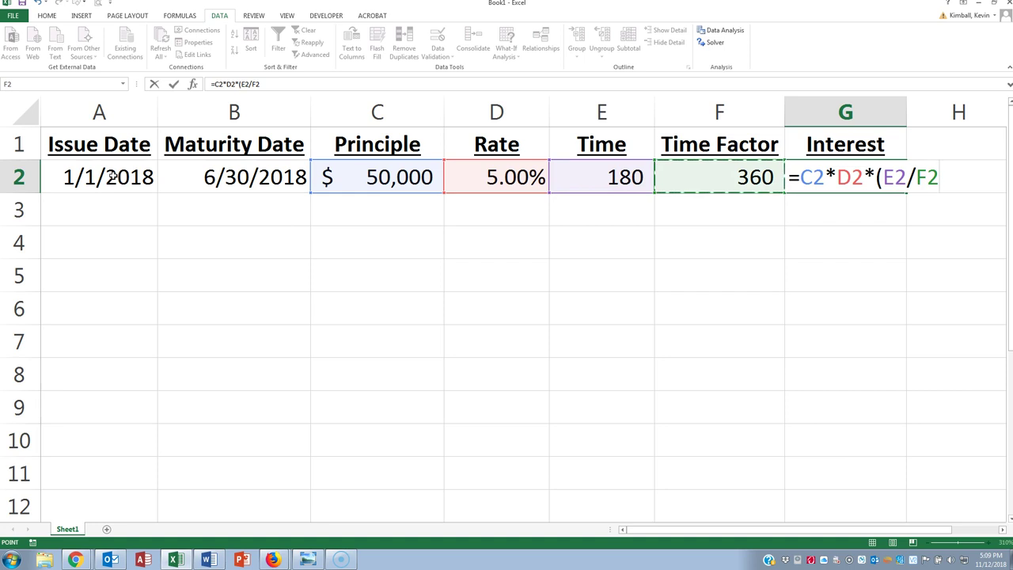
{"action": "type", "text": ")"}
{"action": "key", "text": "Return"}
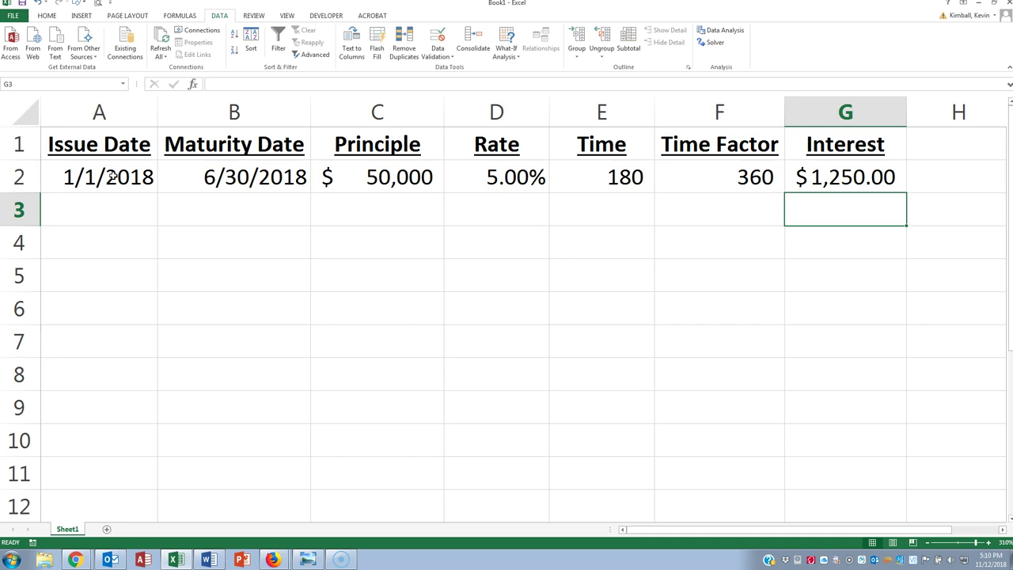
{"action": "key", "text": "Left"}
{"action": "key", "text": "Left"}
{"action": "key", "text": "Left"}
{"action": "key", "text": "Left"}
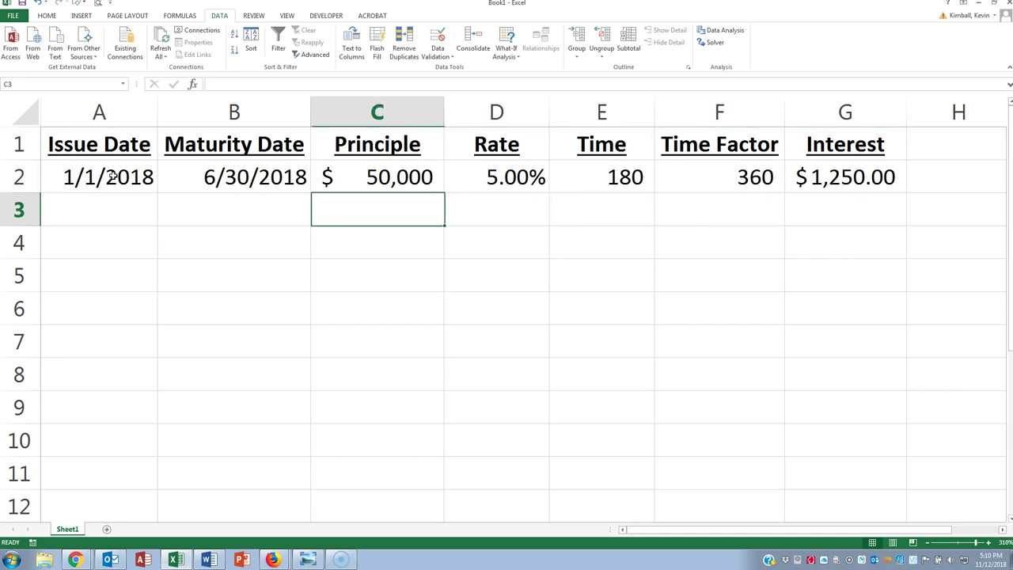
Examine the issue date, maturity date, principle, rate, time, time factor and interest cells across row 2.
{"action": "key", "text": "Up"}
{"action": "key", "text": "Right"}
{"action": "key", "text": "Right"}
{"action": "key", "text": "Right"}
{"action": "key", "text": "Right"}
{"action": "key", "text": "Right"}
{"action": "key", "text": "Left"}
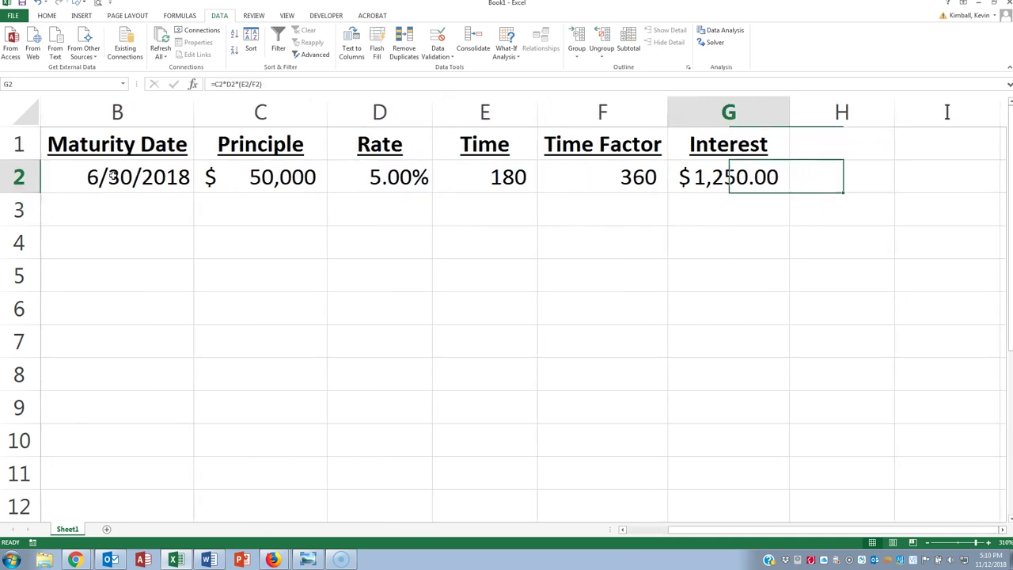
{"action": "key", "text": "Left"}
{"action": "key", "text": "Left"}
{"action": "key", "text": "Left"}
{"action": "key", "text": "Left"}
{"action": "key", "text": "Left"}
{"action": "key", "text": "Left"}
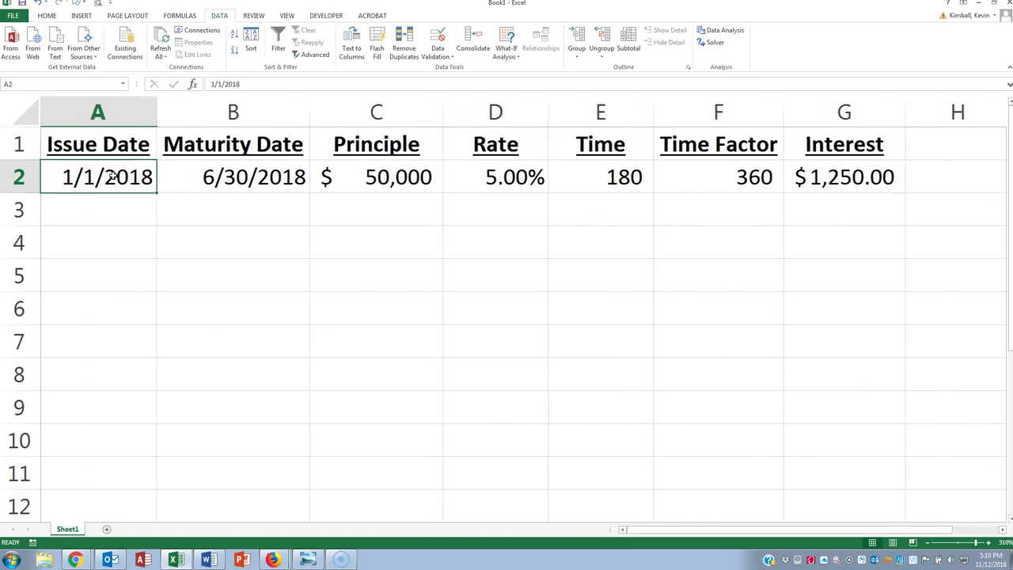
{"action": "key", "text": "Down"}
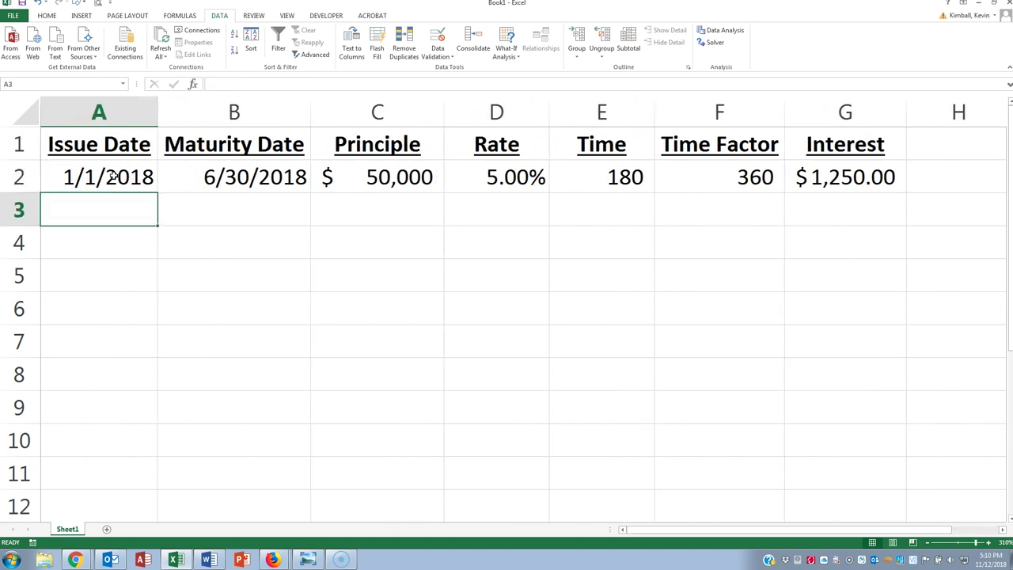
{"action": "left_click", "coordinate": [826, 174]}
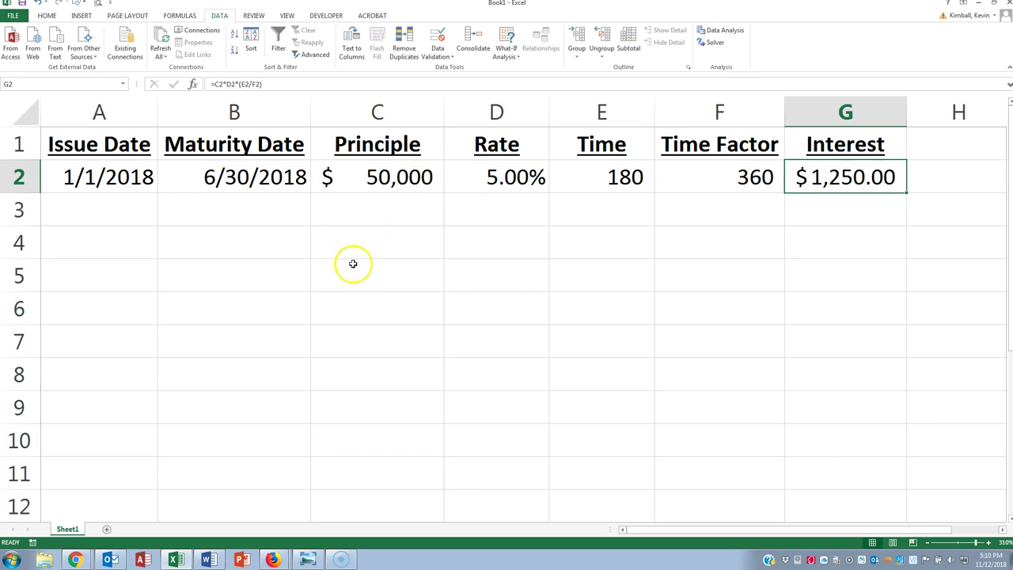
Clear the principle in C2 and review the interest formula in G2.
{"action": "left_click", "coordinate": [400, 177]}
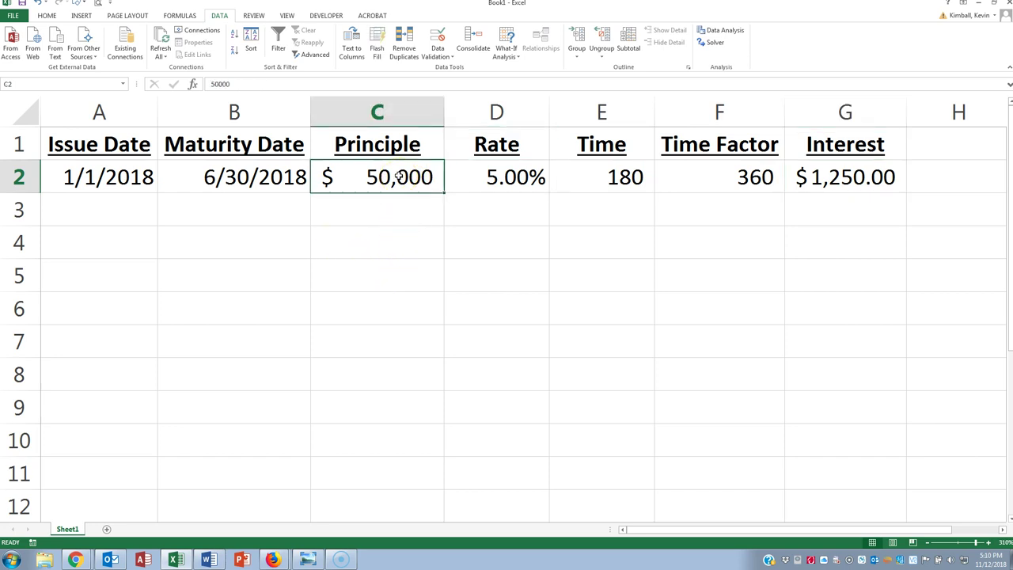
{"action": "key", "text": "Delete"}
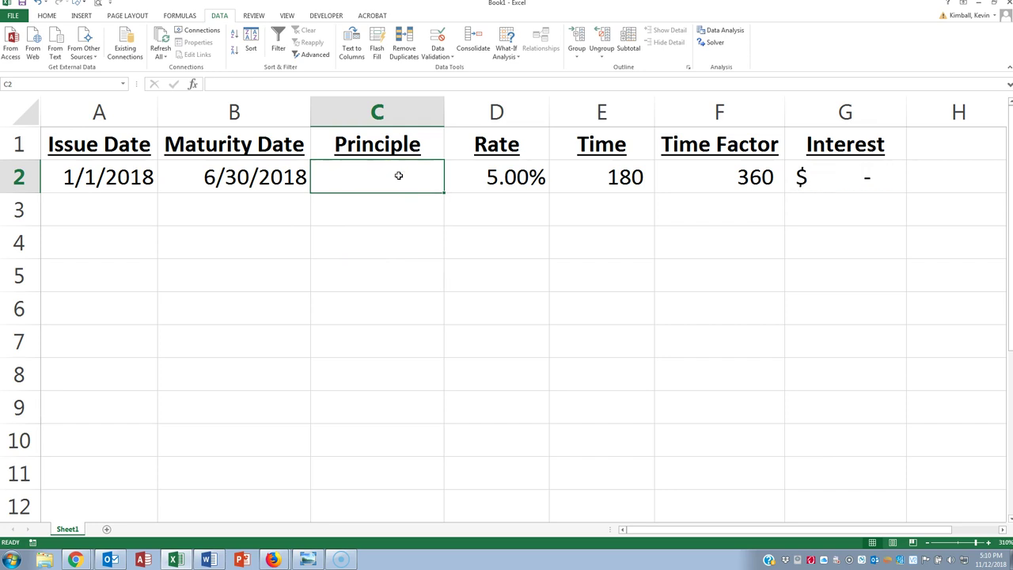
{"action": "key", "text": "Return"}
{"action": "key", "text": "Right"}
{"action": "key", "text": "Right"}
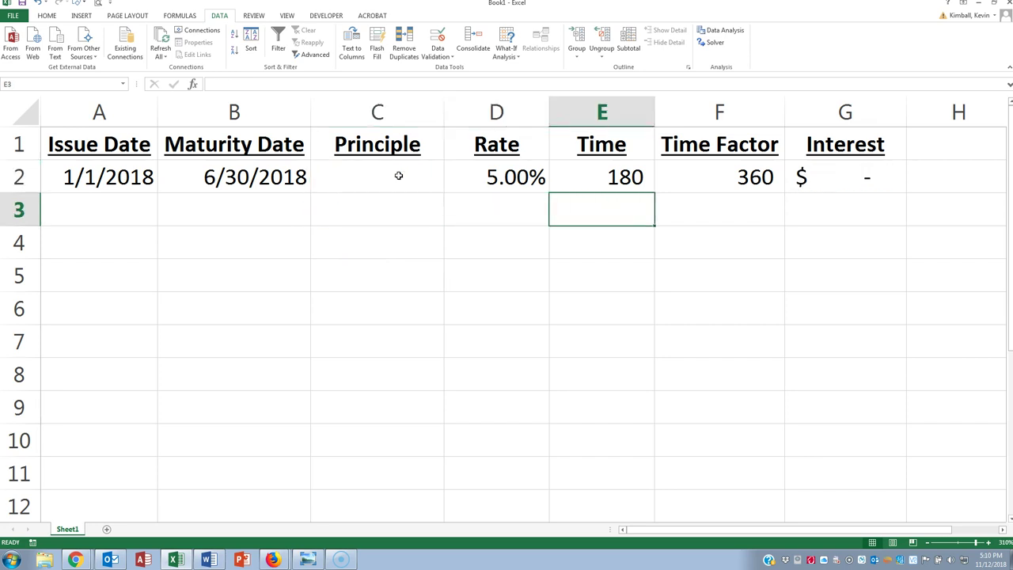
{"action": "left_click", "coordinate": [398, 176]}
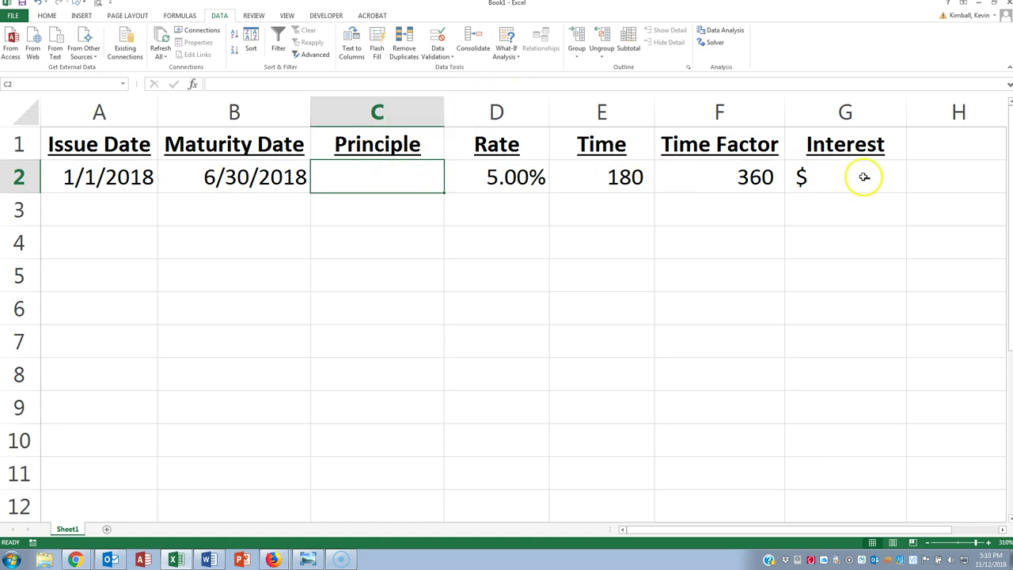
{"action": "left_click", "coordinate": [864, 178]}
{"action": "double_click", "coordinate": [863, 181]}
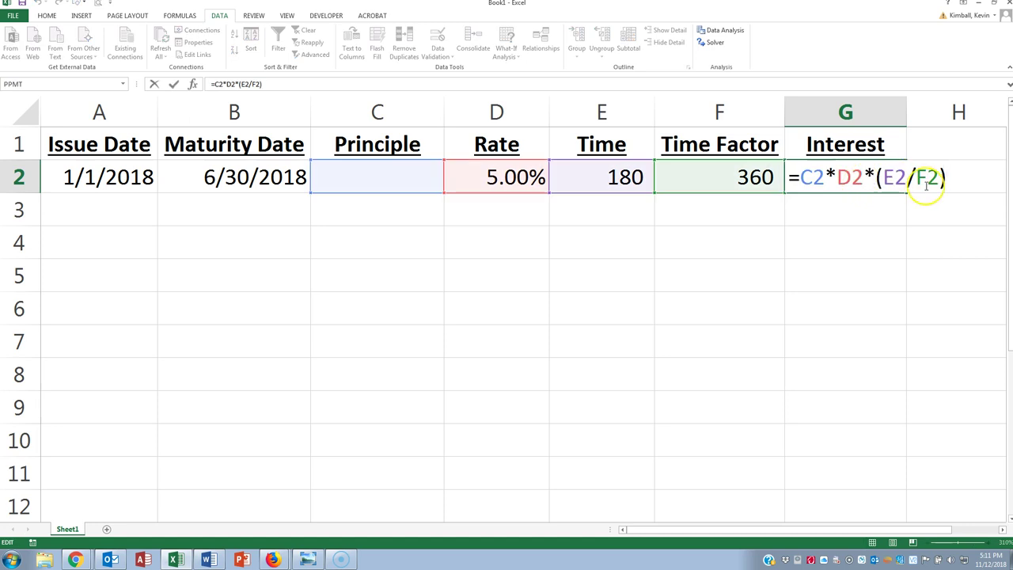
{"action": "key", "text": "Return"}
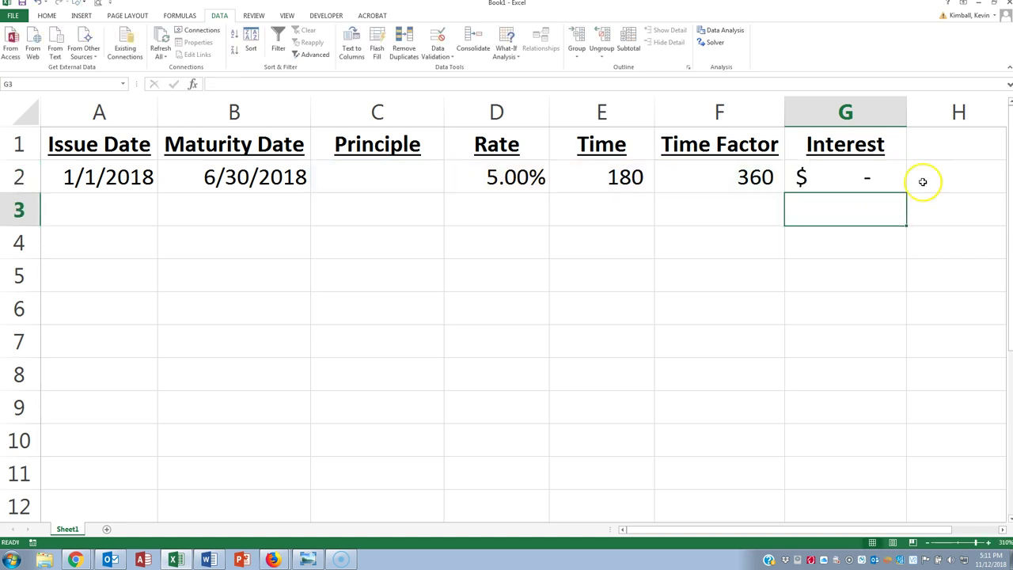
Run Goal Seek to set the interest in G2 to 1250 by changing the principle in C2, and discard the solution.
{"action": "left_click", "coordinate": [507, 52]}
{"action": "left_click", "coordinate": [522, 82]}
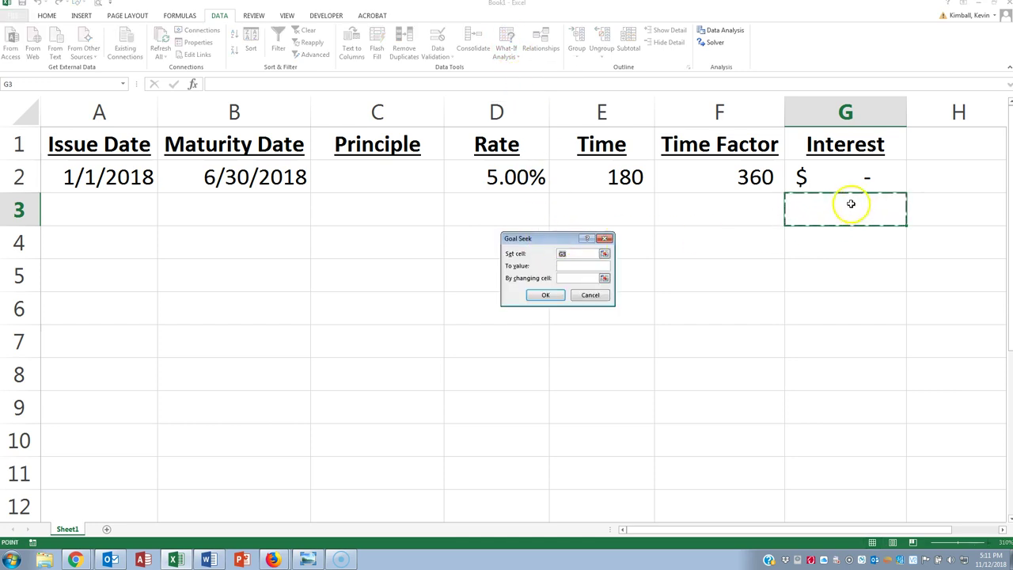
{"action": "left_click", "coordinate": [864, 177]}
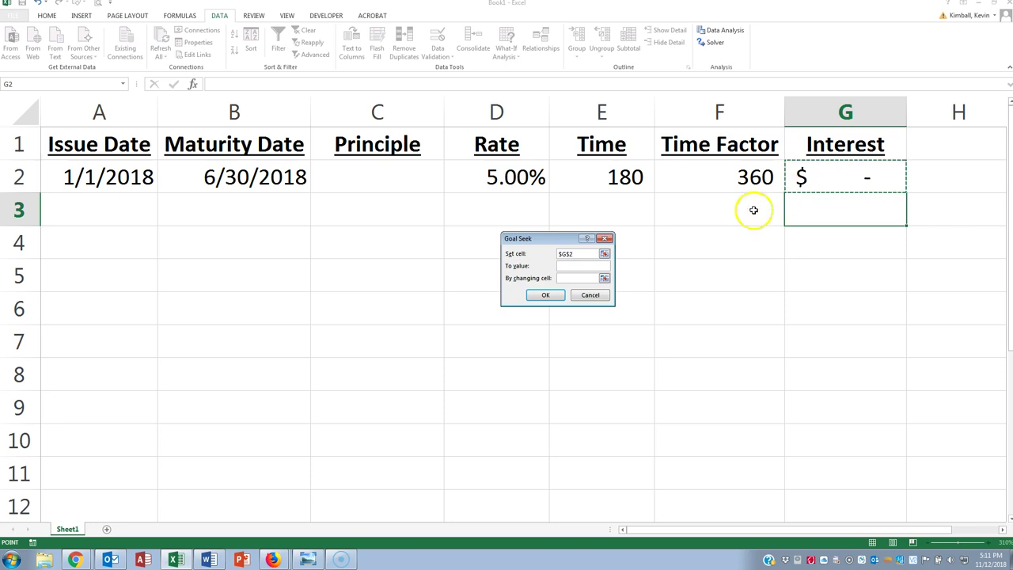
{"action": "left_click", "coordinate": [584, 265]}
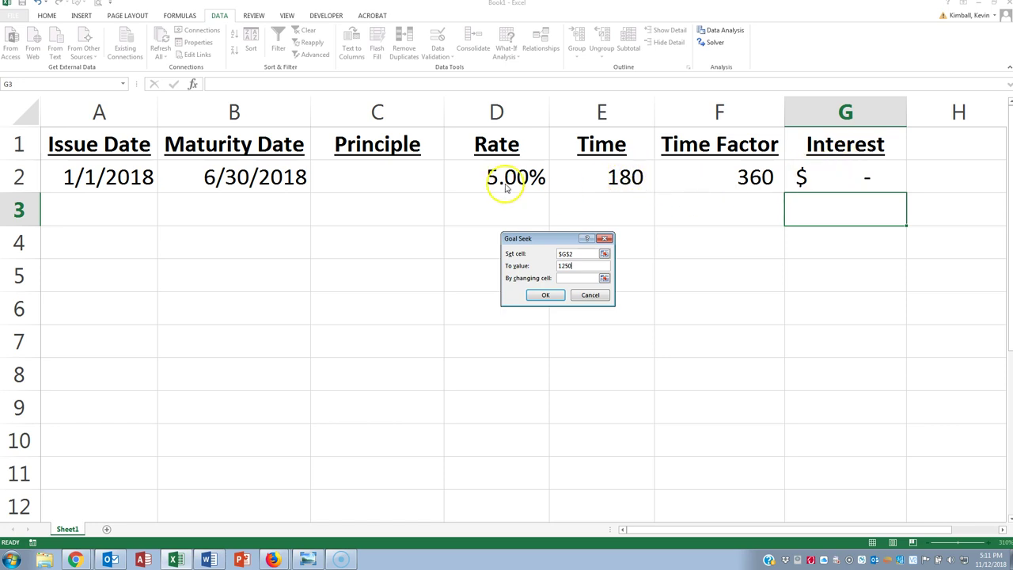
{"action": "left_click", "coordinate": [395, 180]}
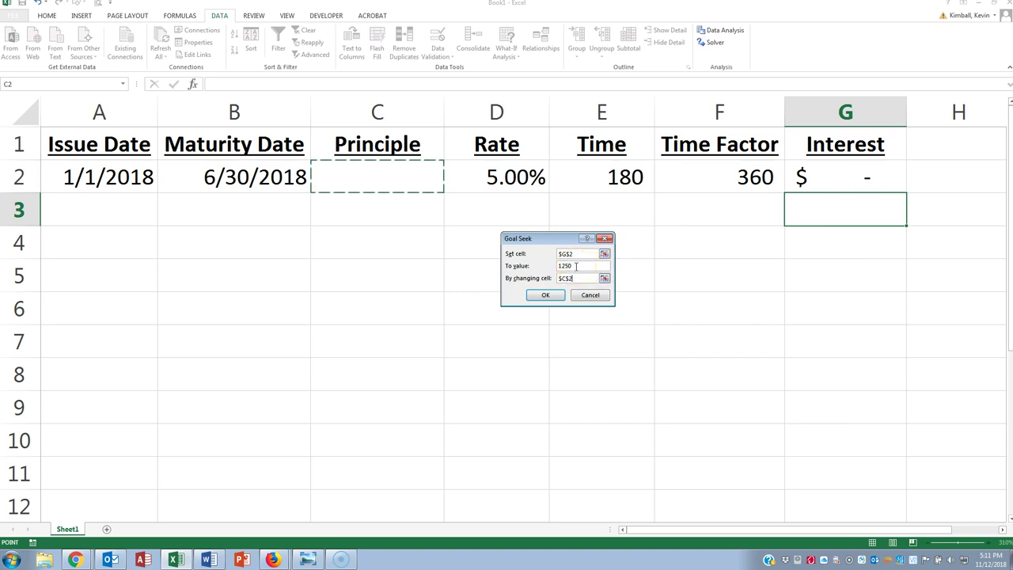
{"action": "left_click", "coordinate": [545, 294]}
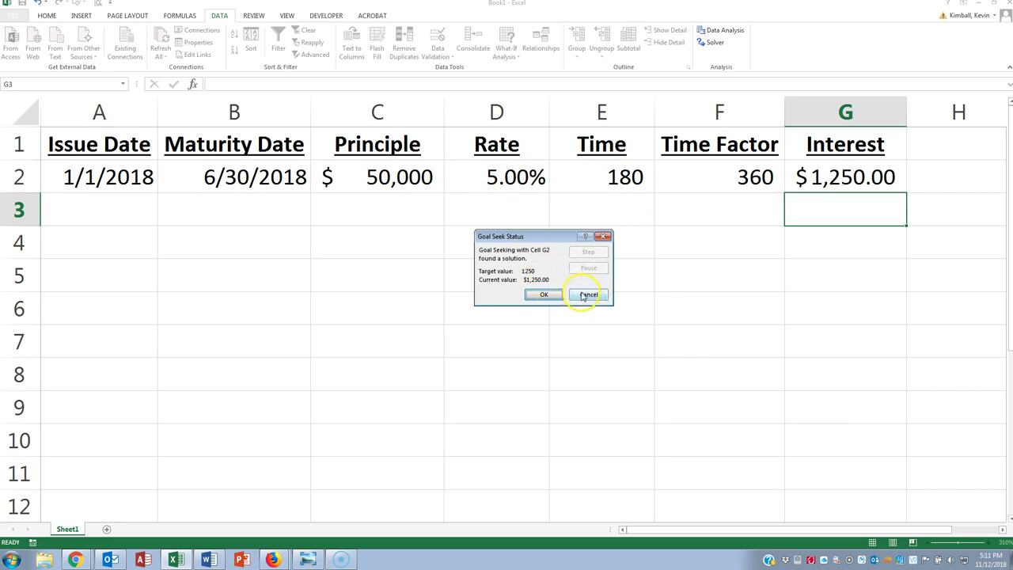
{"action": "left_click", "coordinate": [588, 296]}
Enter 50000 as the principle in C2.
{"action": "left_click", "coordinate": [502, 175]}
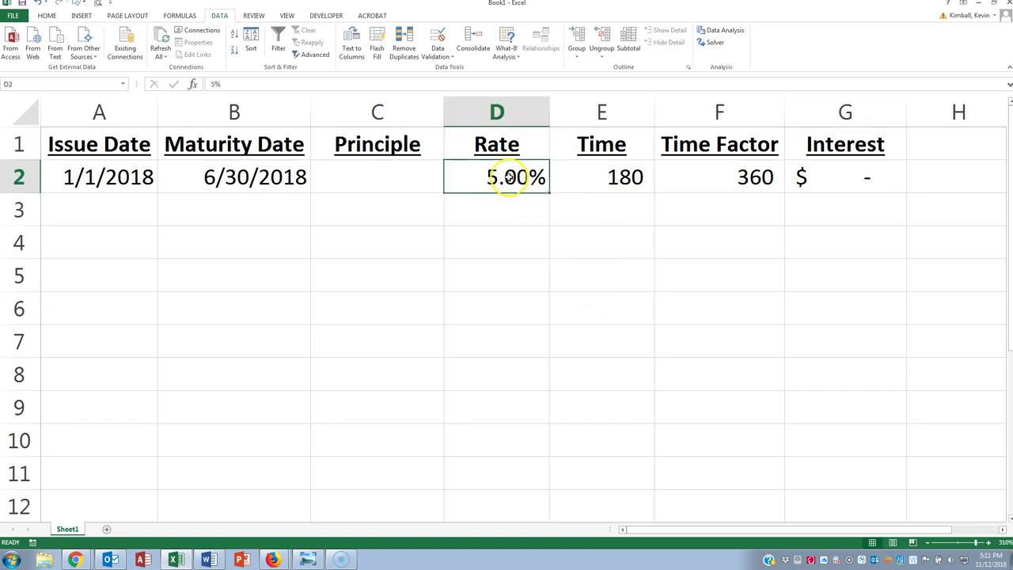
{"action": "left_click", "coordinate": [418, 175]}
{"action": "type", "text": "50000"}
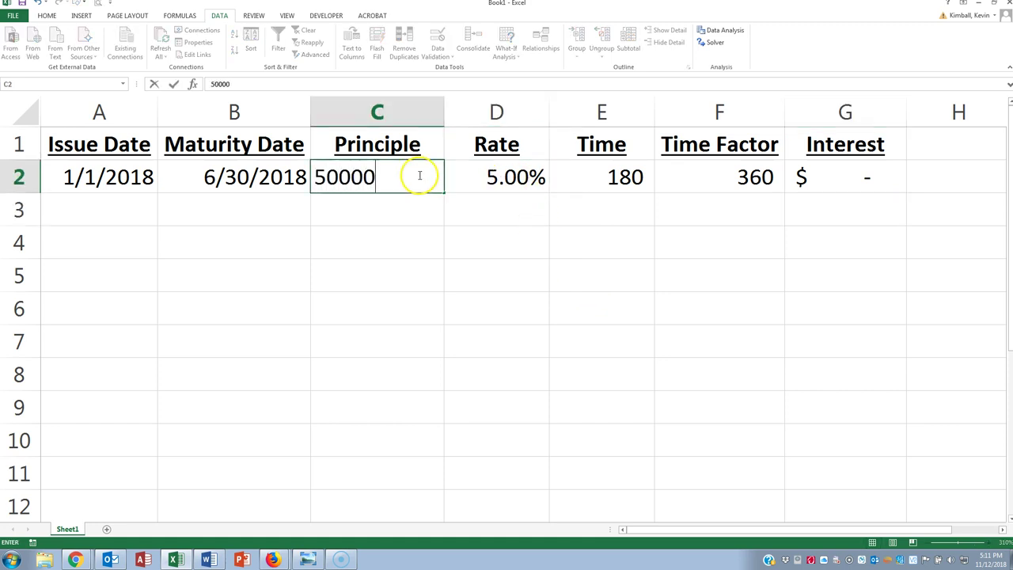
{"action": "key", "text": "Return"}
Clear the rate in D2 and solve for it with Goal Seek, setting the interest in G2 to 1250 by changing D2.
{"action": "left_click", "coordinate": [507, 172]}
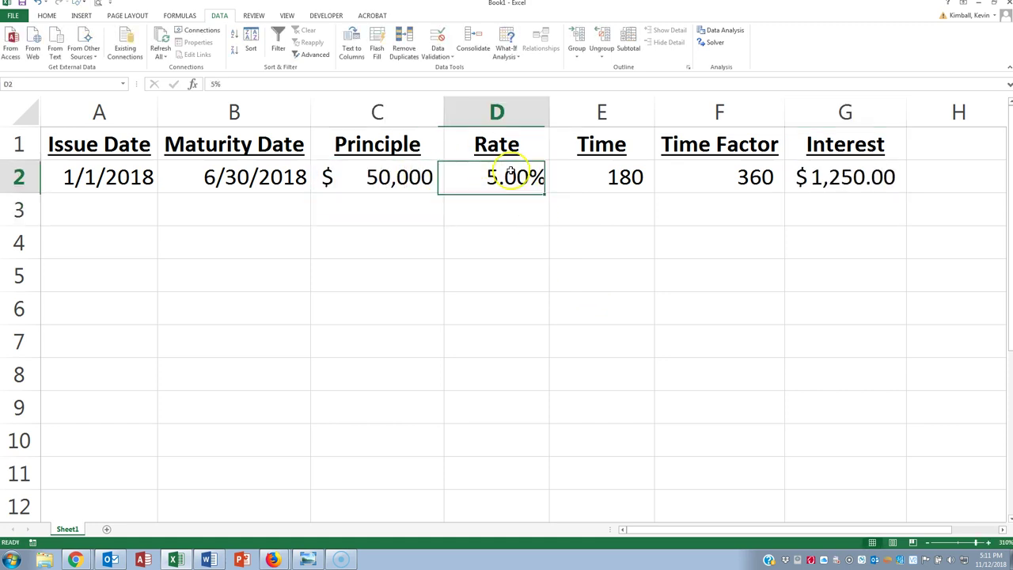
{"action": "key", "text": "Delete"}
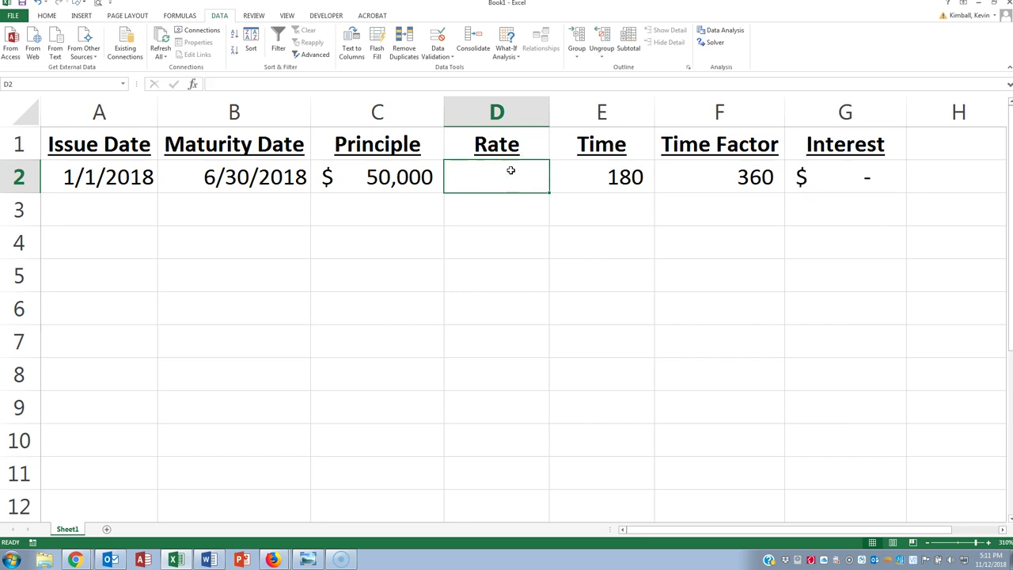
{"action": "left_click", "coordinate": [514, 57]}
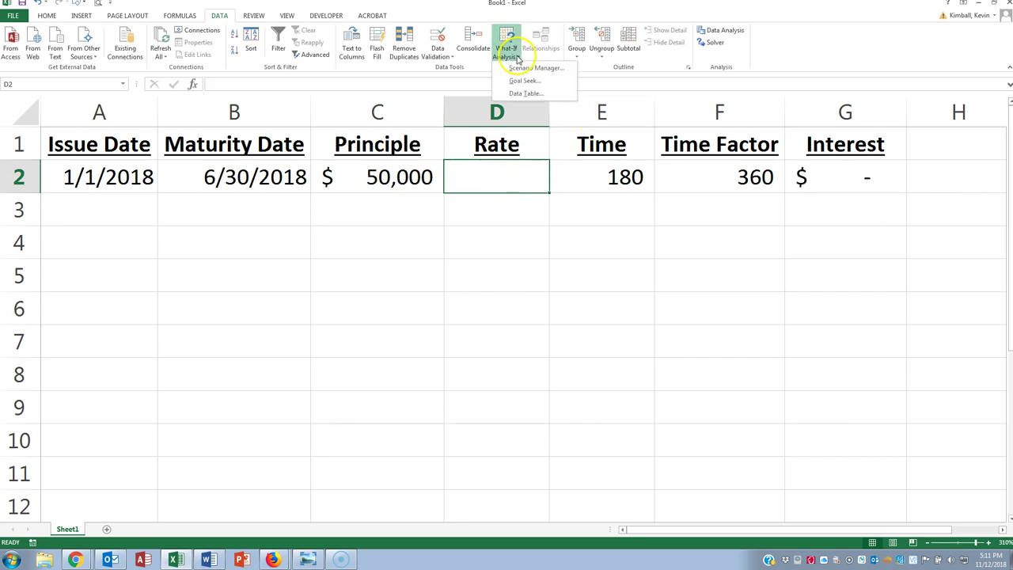
{"action": "left_click", "coordinate": [524, 79]}
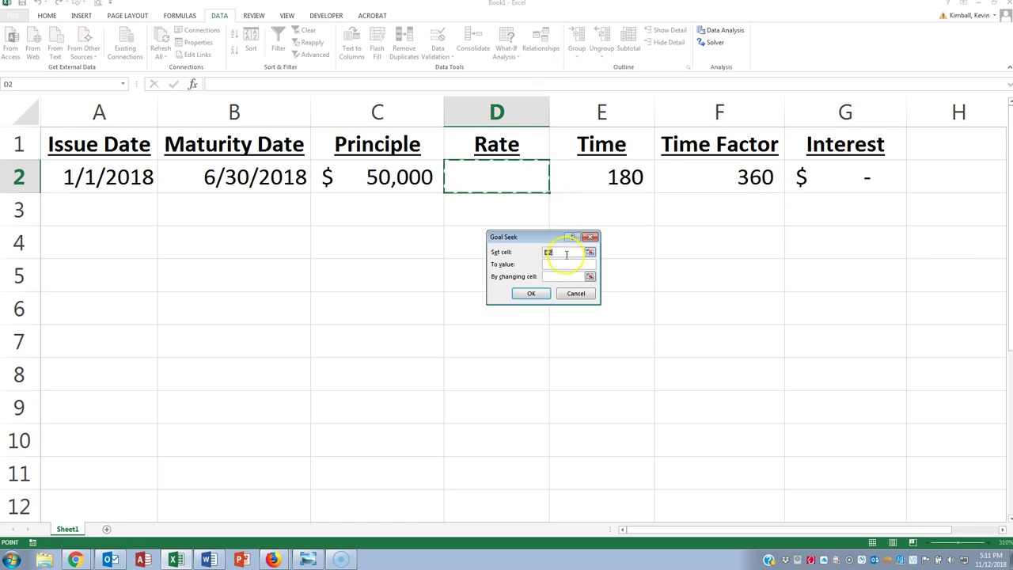
{"action": "type", "text": "G2"}
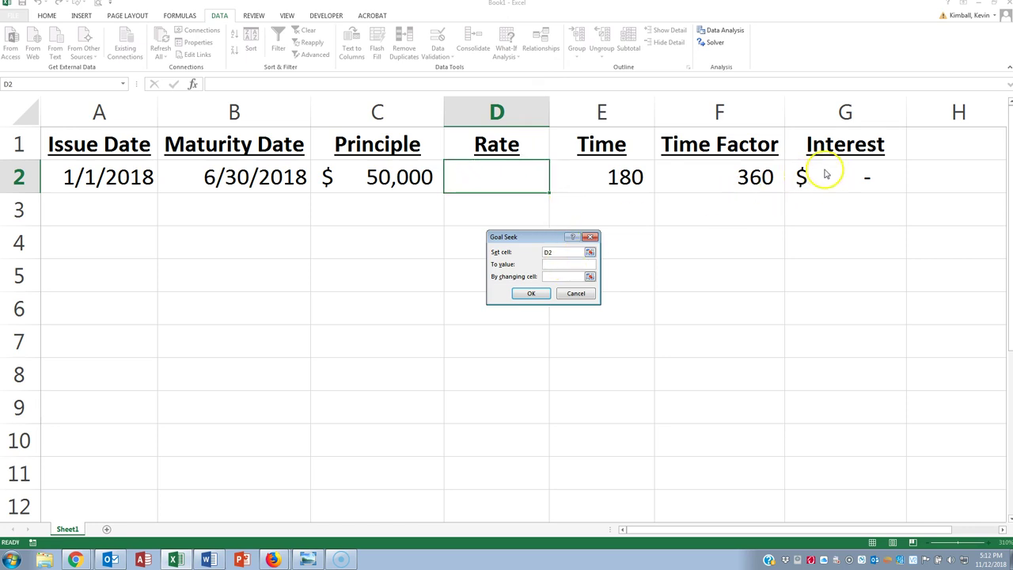
{"action": "left_click", "coordinate": [572, 252]}
{"action": "left_click", "coordinate": [846, 173]}
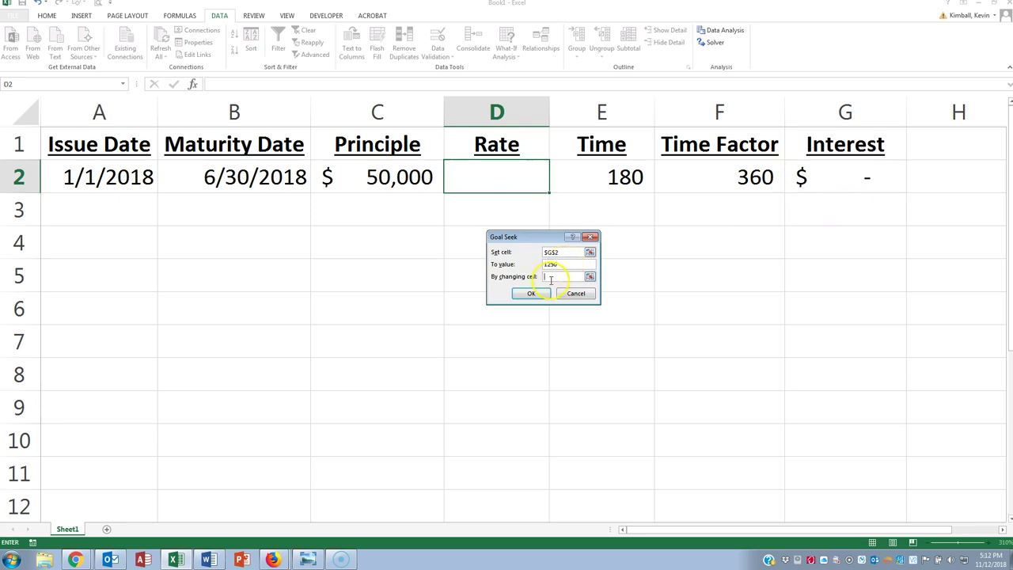
{"action": "left_click", "coordinate": [493, 185]}
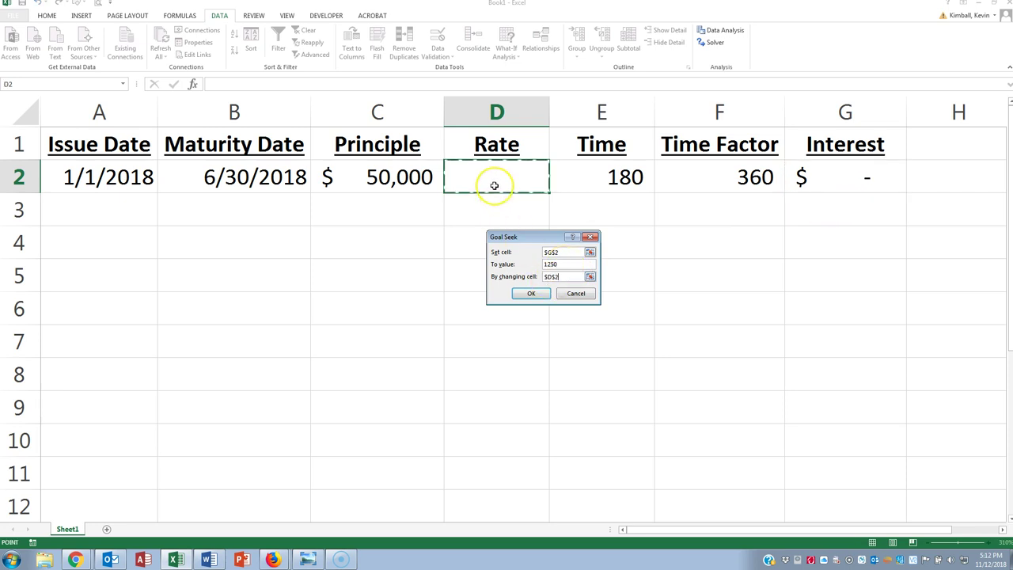
{"action": "left_click", "coordinate": [531, 294]}
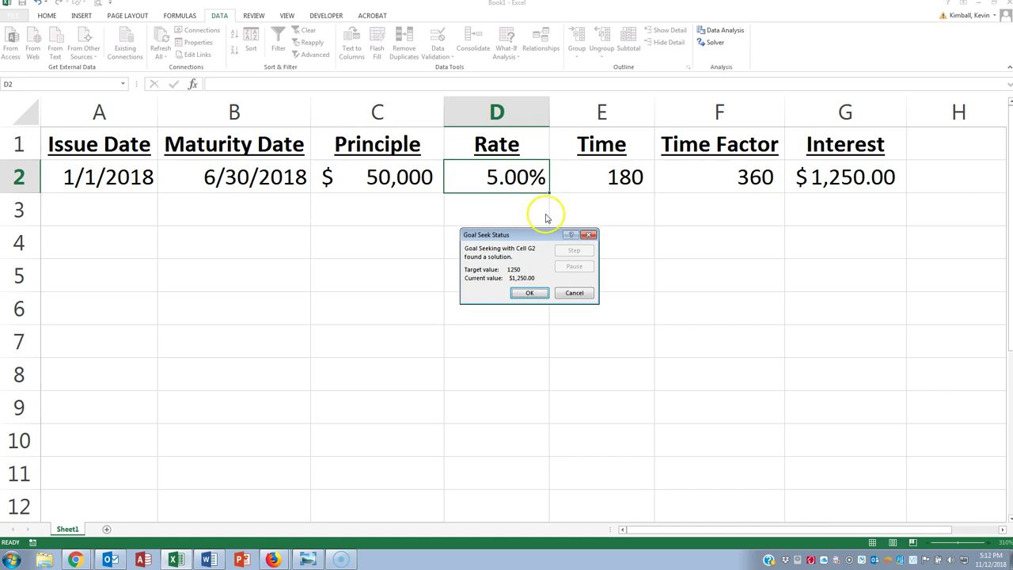
{"action": "left_click", "coordinate": [530, 293]}
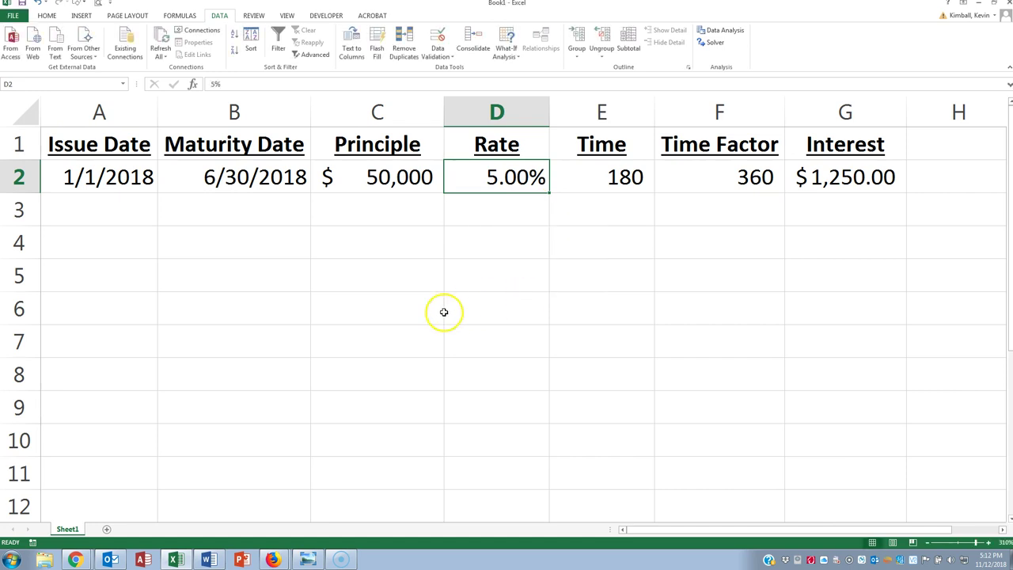